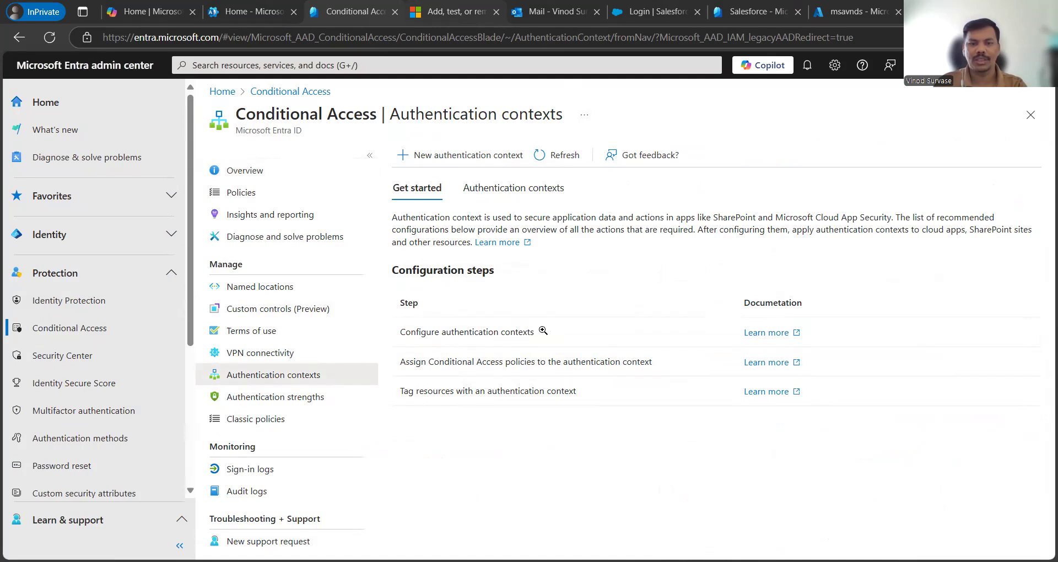
Check the documented steps for authentication contexts, and start a new authentication context named Auth Context Protection Actions.
{"action": "key", "text": "ctrl+Tab"}
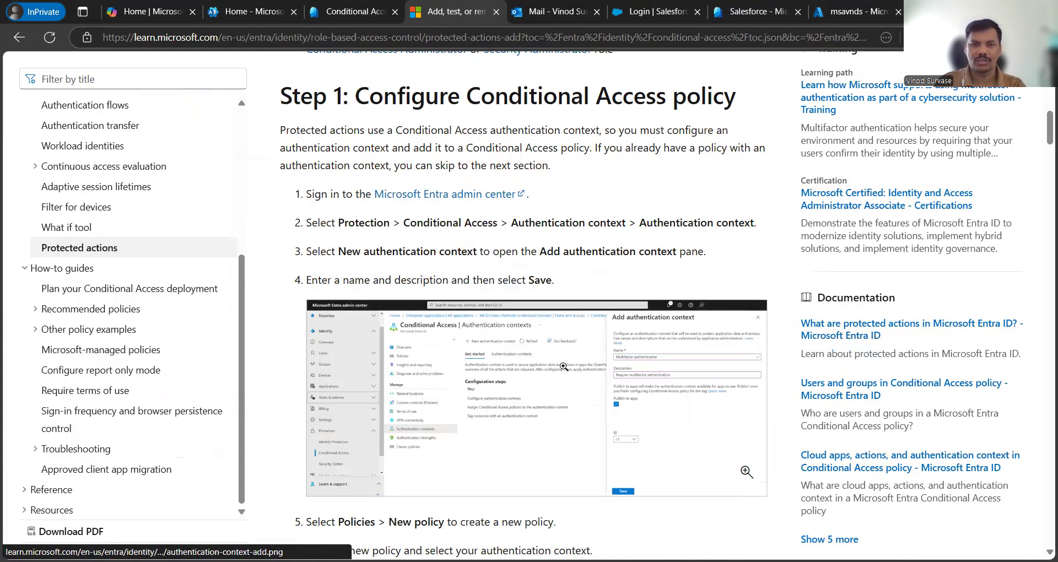
{"action": "scroll", "coordinate": [563, 367], "scroll_direction": "down", "scroll_amount": 1}
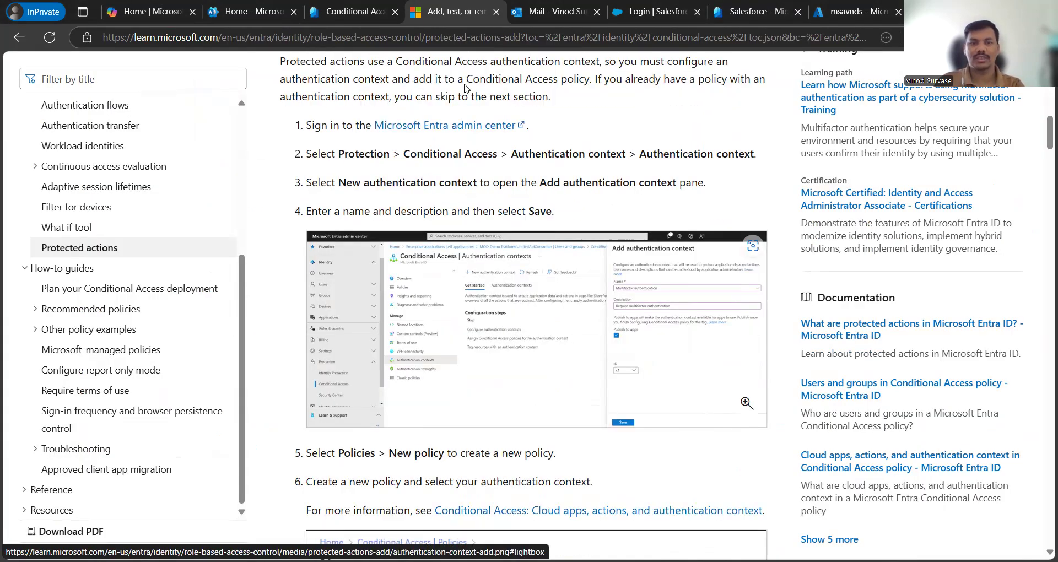
{"action": "key", "text": "ctrl+shift+Tab"}
{"action": "left_click", "coordinate": [469, 155]}
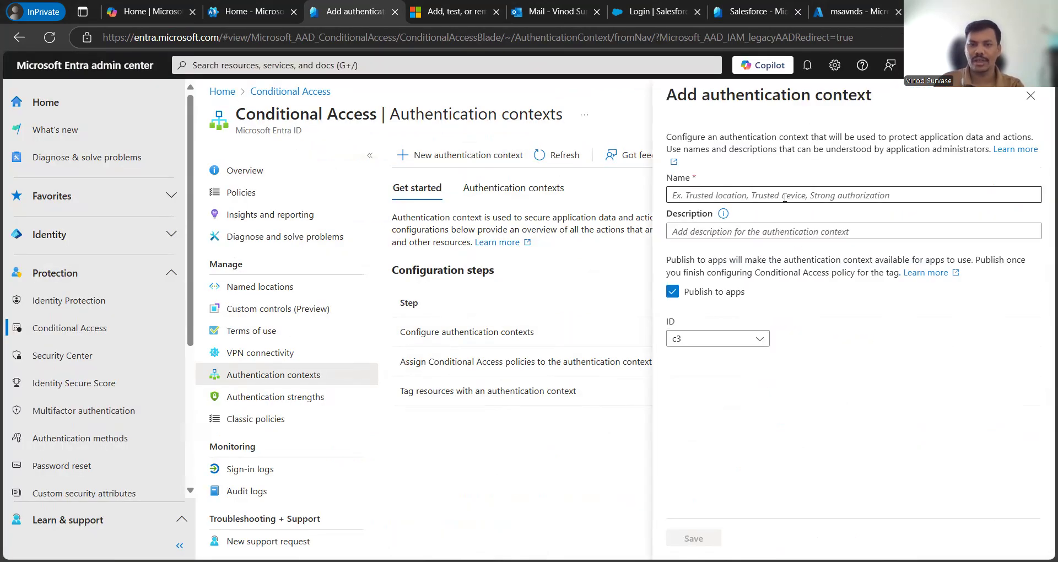
{"action": "left_click", "coordinate": [784, 196]}
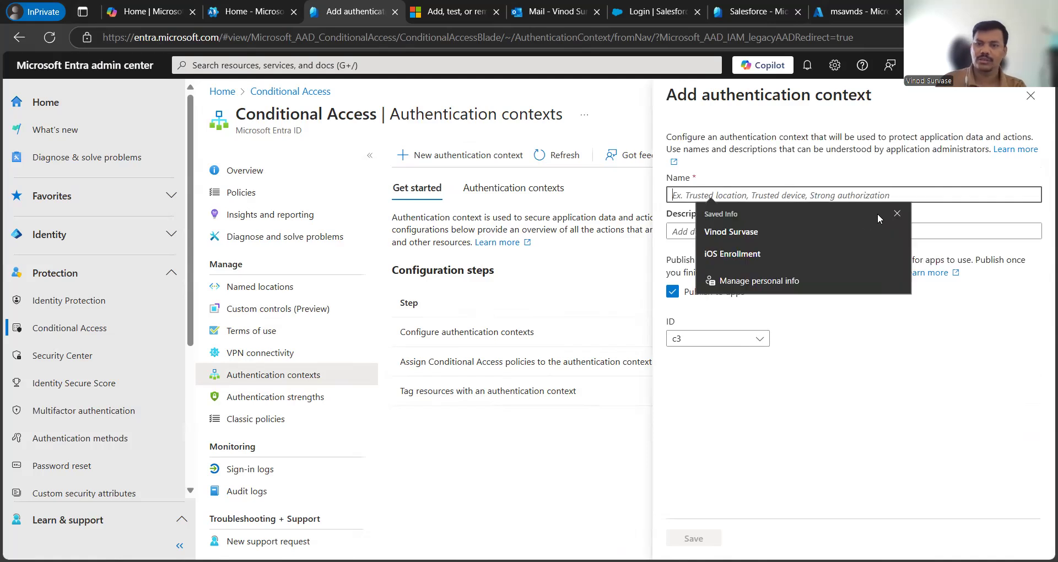
{"action": "left_click", "coordinate": [897, 214]}
{"action": "type", "text": "A"}
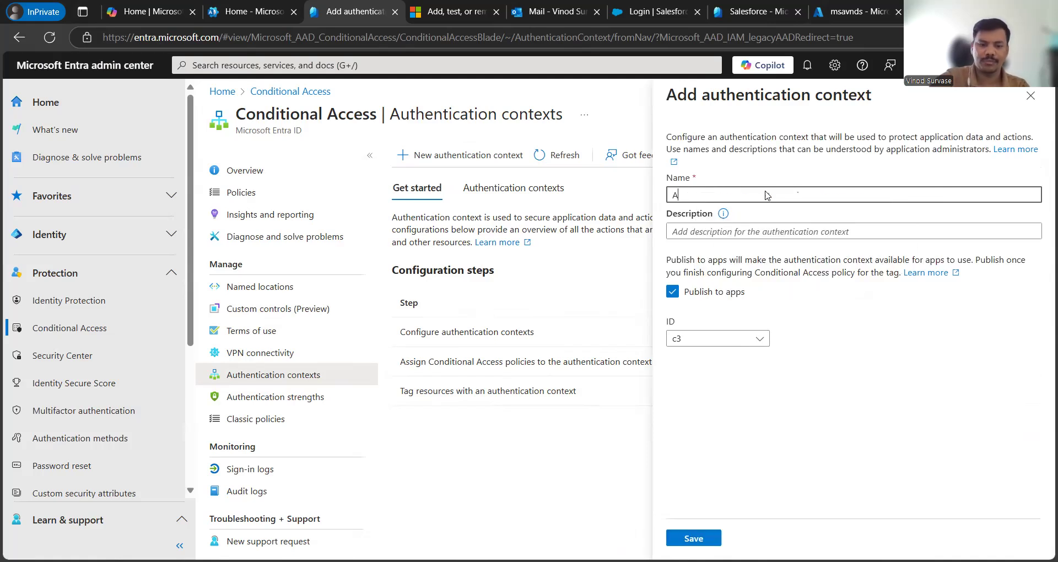
{"action": "type", "text": "uth Context Protecti"}
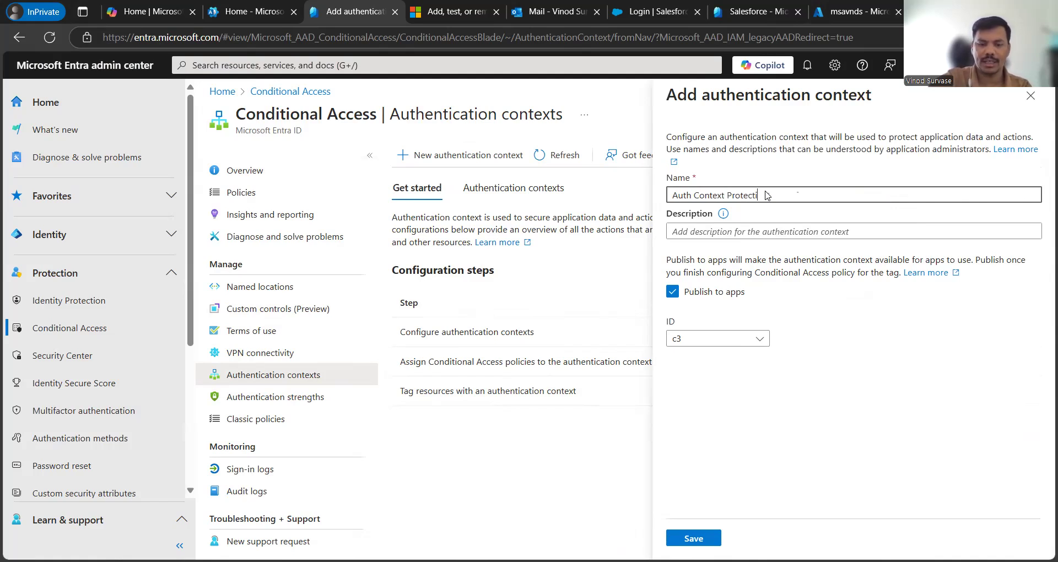
{"action": "type", "text": "on Actions"}
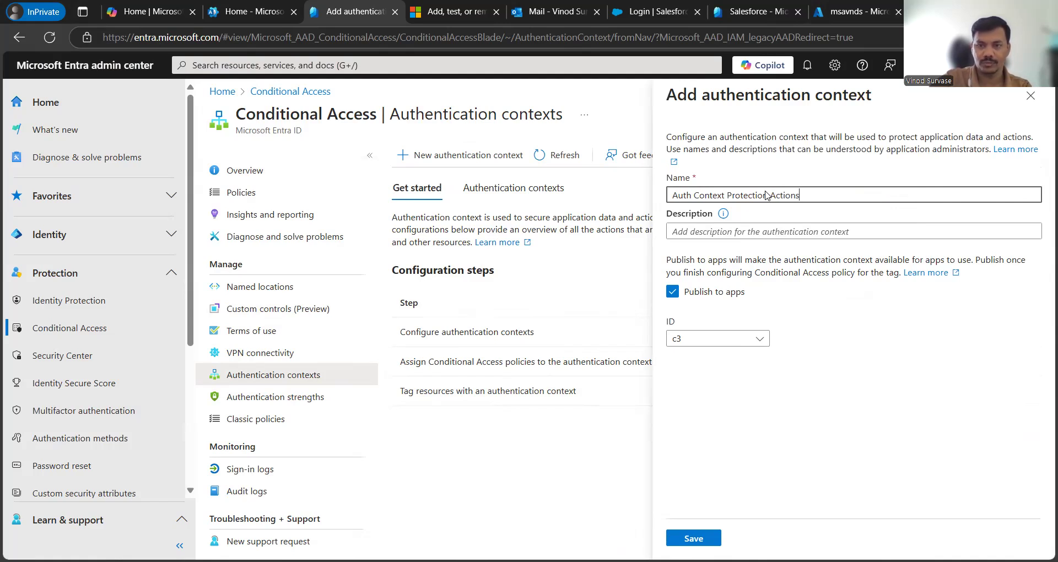
Copy the authentication context's name into its description.
{"action": "key", "text": "ctrl+a"}
{"action": "key", "text": "ctrl+c"}
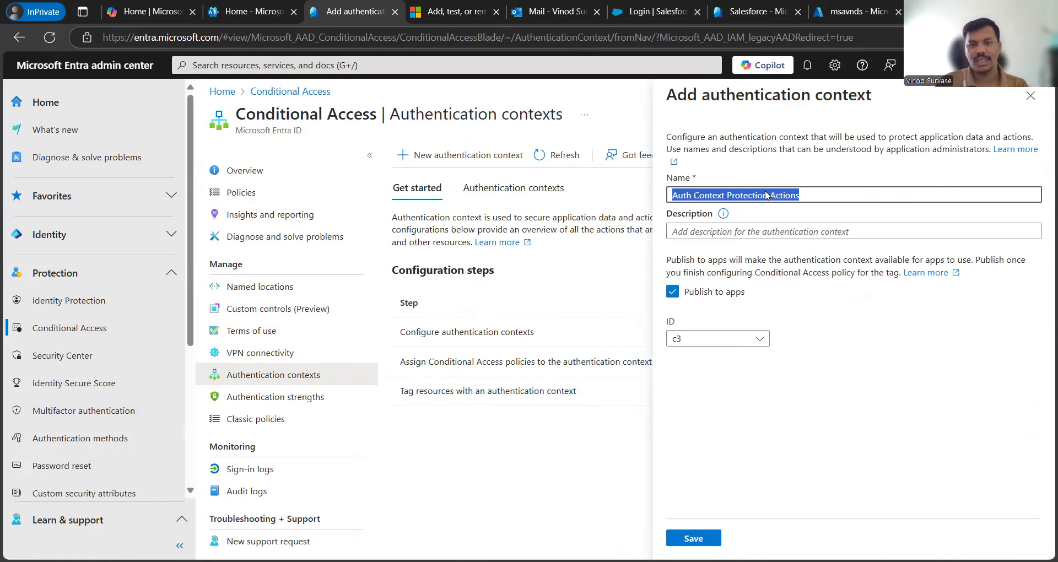
{"action": "left_click", "coordinate": [782, 235]}
{"action": "key", "text": "ctrl+v"}
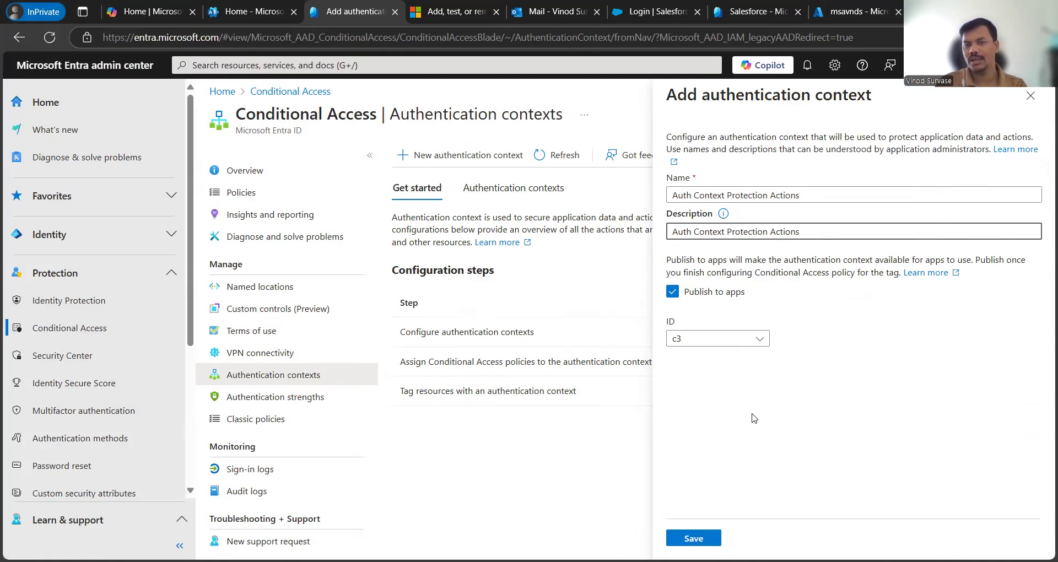
Select ID c3 for the authentication context, save it, and display the list of existing authentication contexts.
{"action": "left_click", "coordinate": [716, 339]}
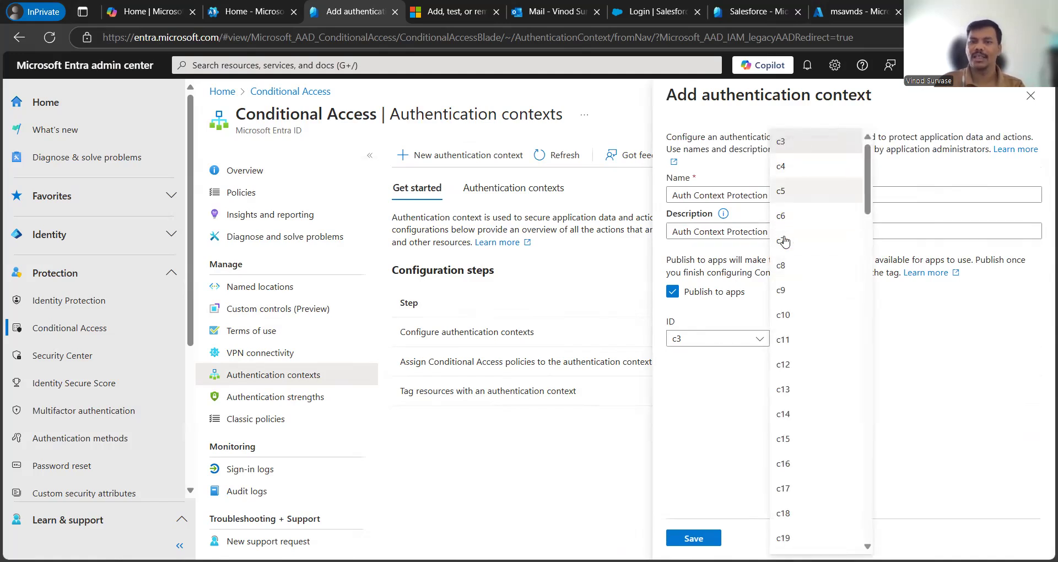
{"action": "left_click", "coordinate": [700, 227]}
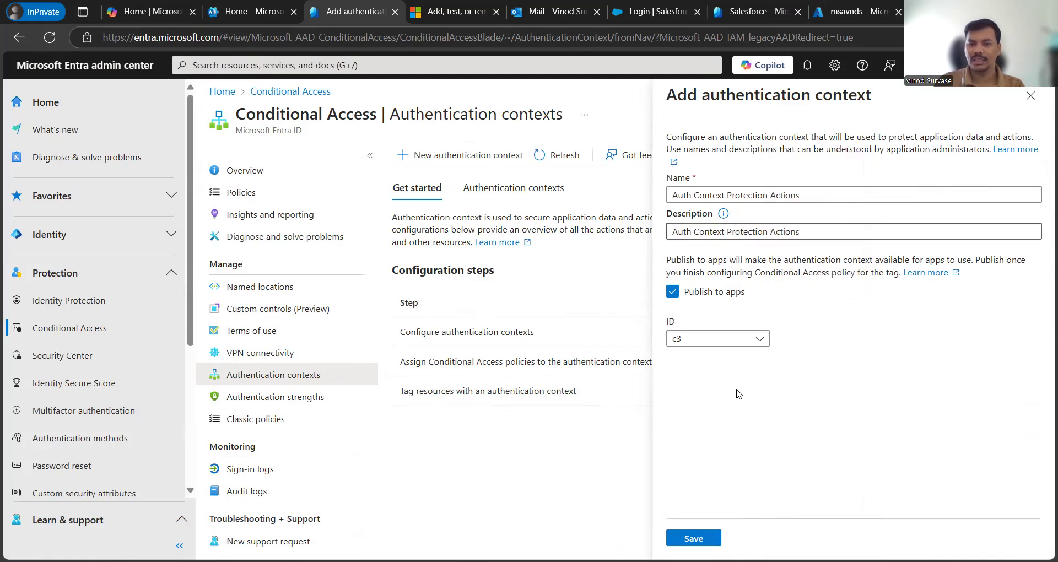
{"action": "left_click", "coordinate": [730, 341]}
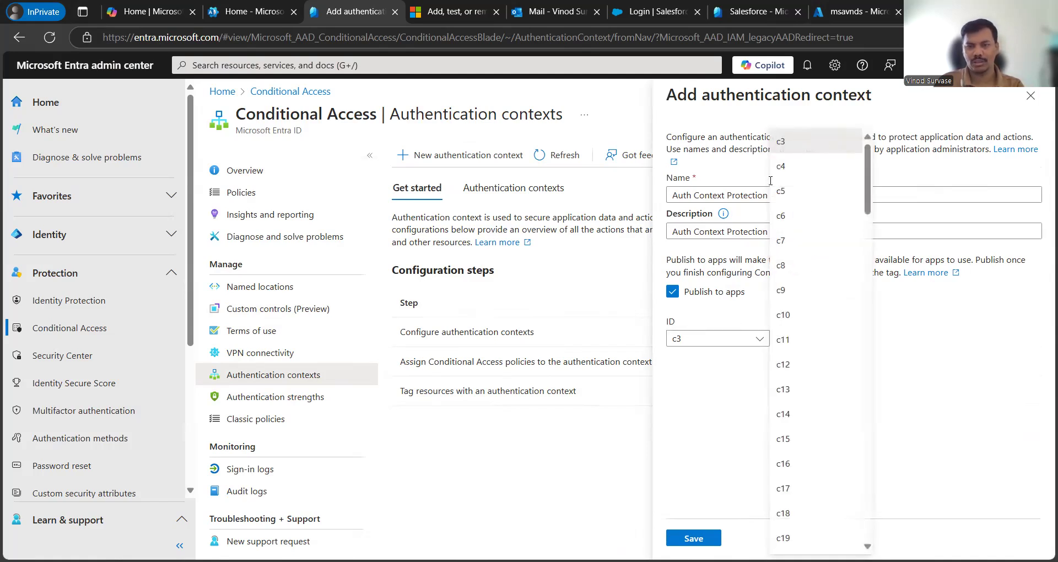
{"action": "left_click", "coordinate": [795, 142]}
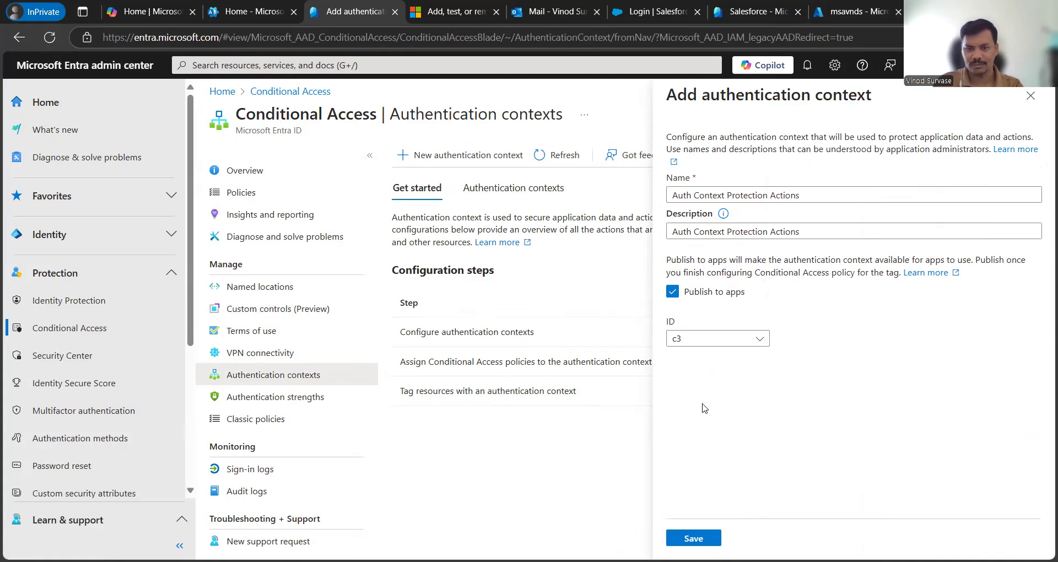
{"action": "left_click", "coordinate": [709, 538]}
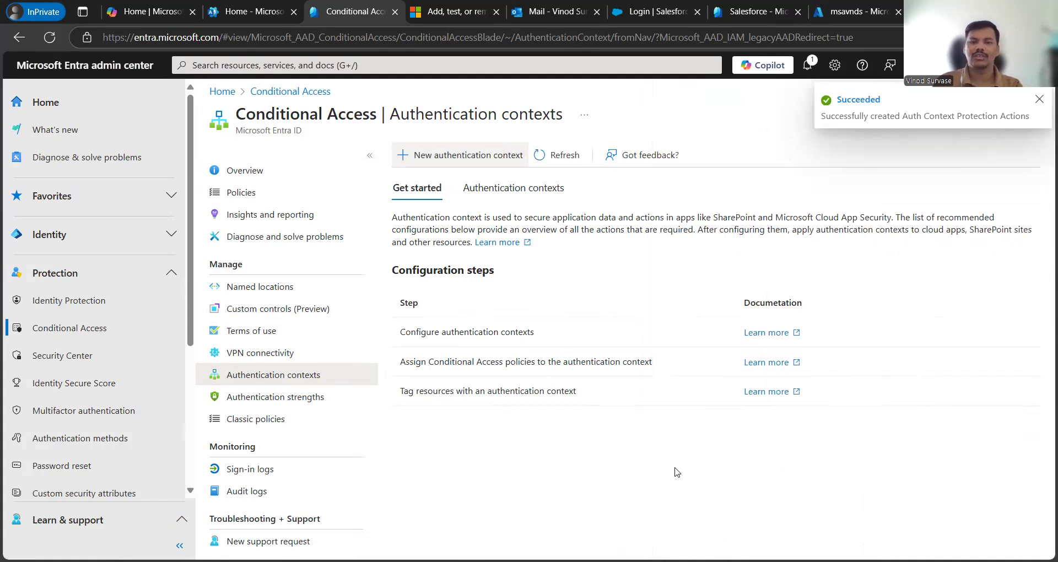
{"action": "left_click", "coordinate": [518, 190]}
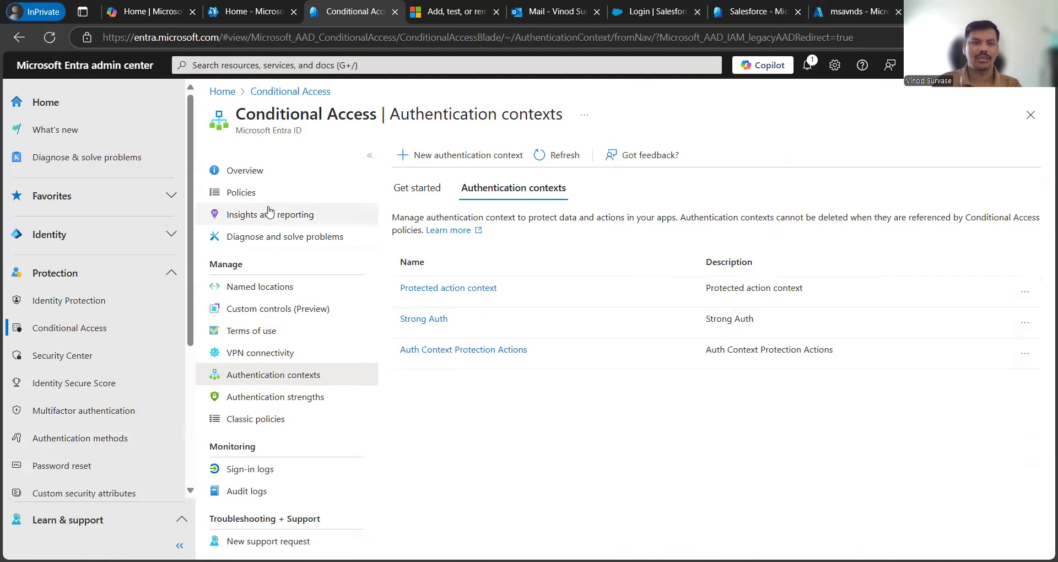
Start a new Conditional Access policy and name it CA Protected Actions.
{"action": "left_click", "coordinate": [336, 192]}
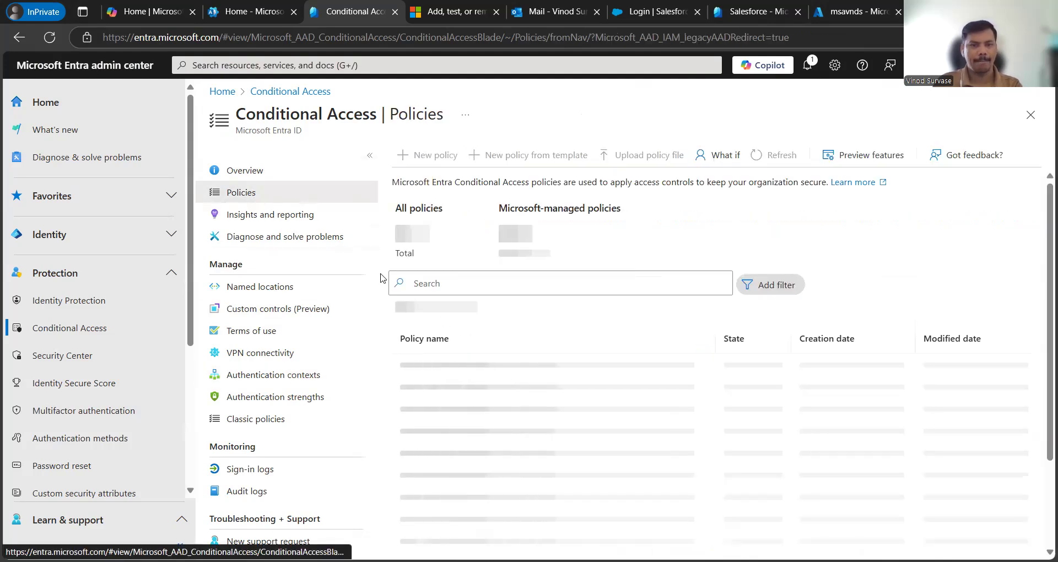
{"action": "left_click", "coordinate": [420, 154]}
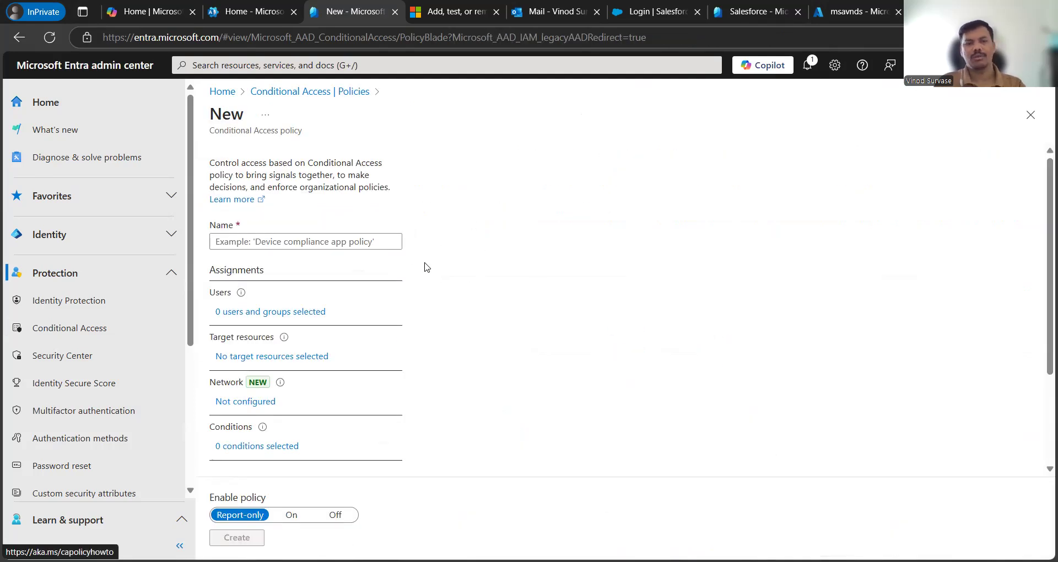
{"action": "left_click", "coordinate": [316, 238]}
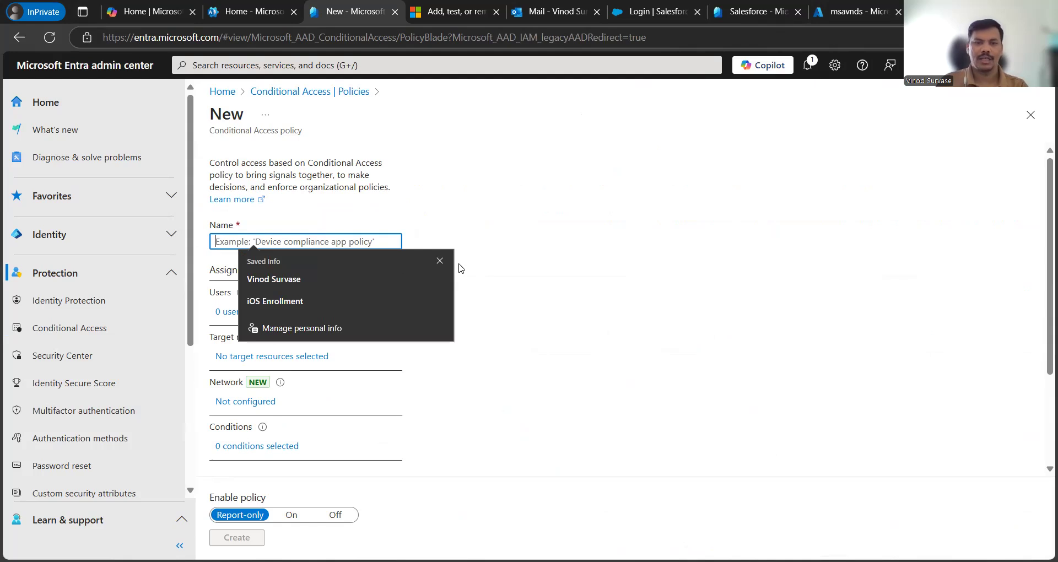
{"action": "left_click", "coordinate": [439, 260]}
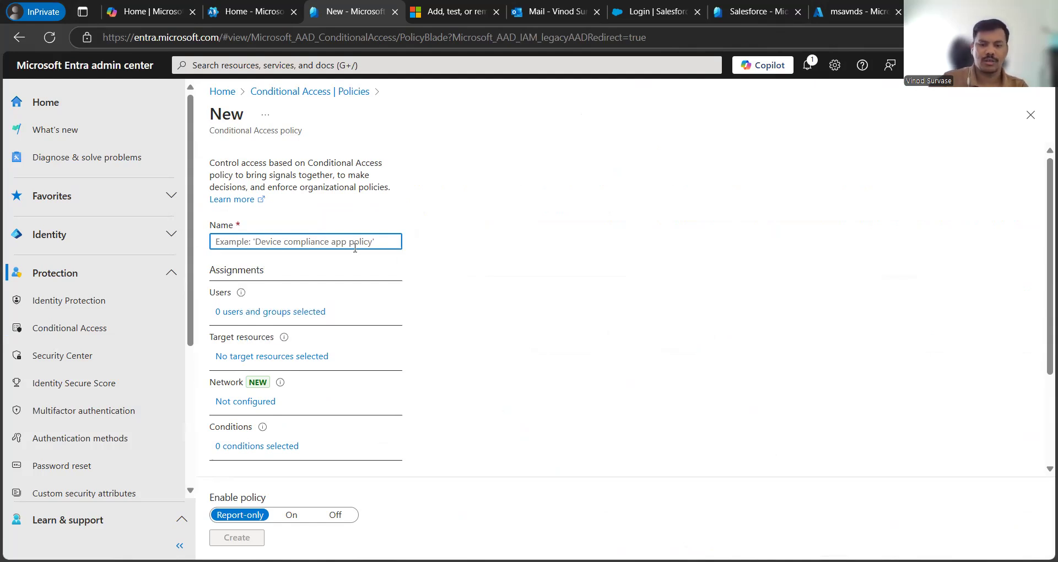
{"action": "type", "text": "P"}
{"action": "key", "text": "BackSpace"}
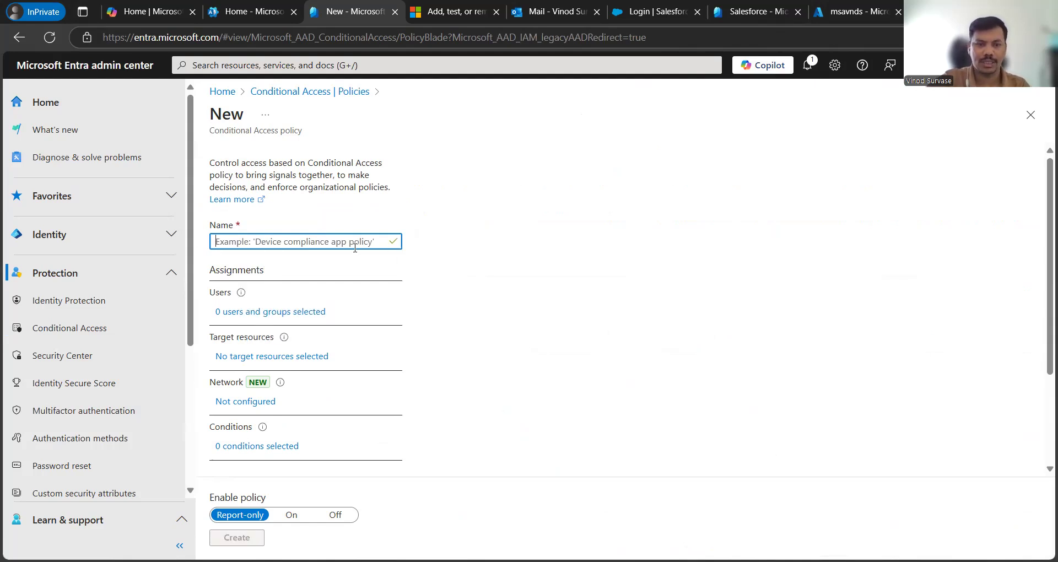
{"action": "type", "text": "CA P"}
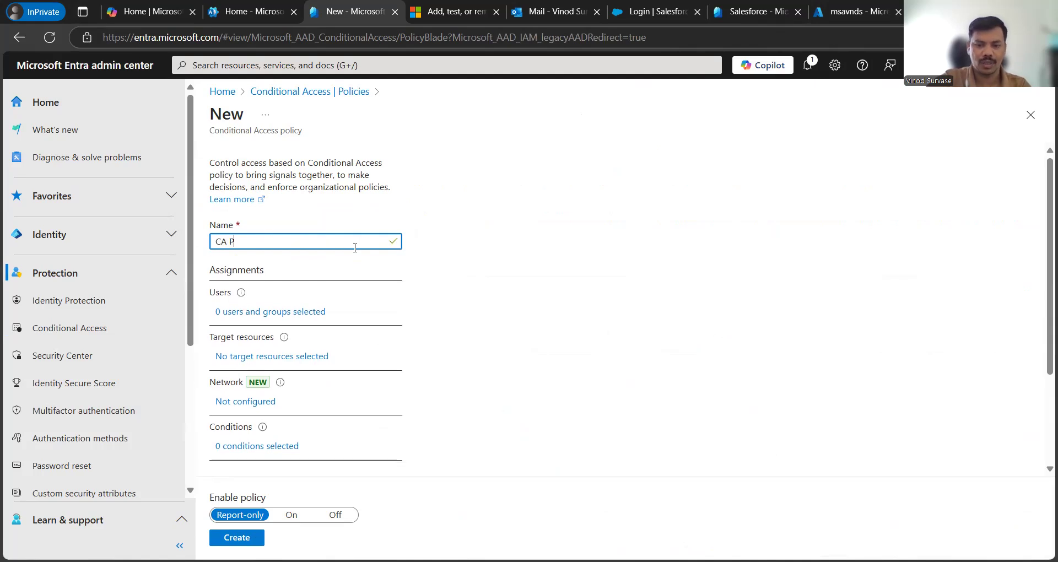
{"action": "type", "text": "rotection Actions"}
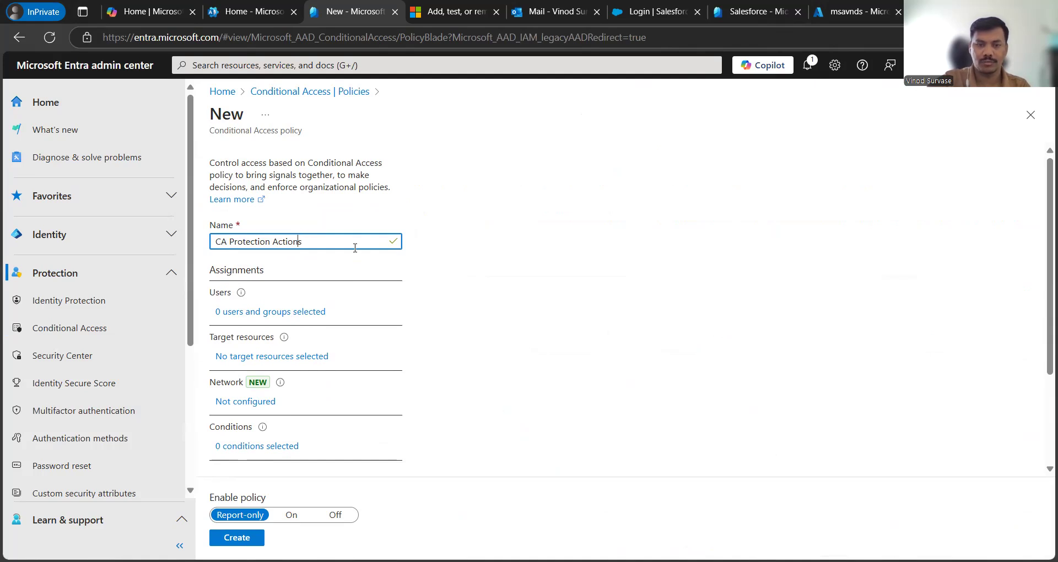
{"action": "key", "text": "shift+Left"}
{"action": "key", "text": "shift+Left"}
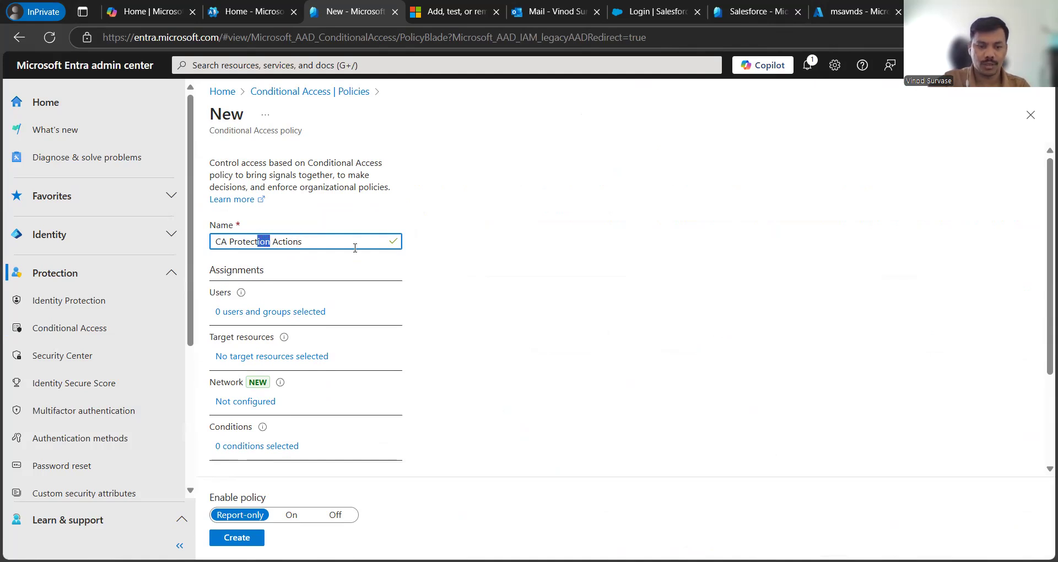
{"action": "type", "text": "ed"}
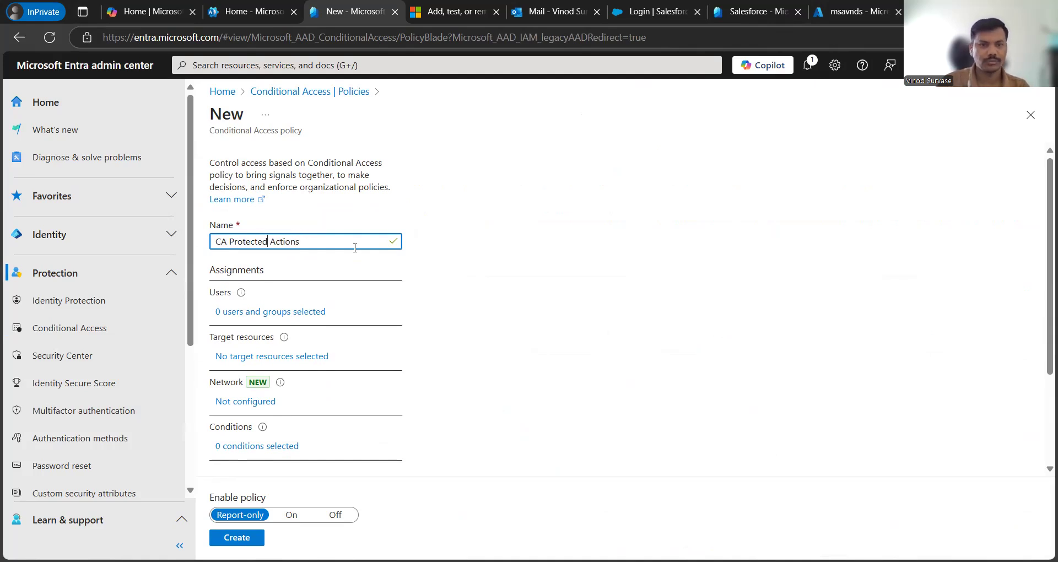
Assign the policy to selected users and groups, including one individual user account from the directory.
{"action": "left_click", "coordinate": [298, 312]}
{"action": "left_click", "coordinate": [466, 293]}
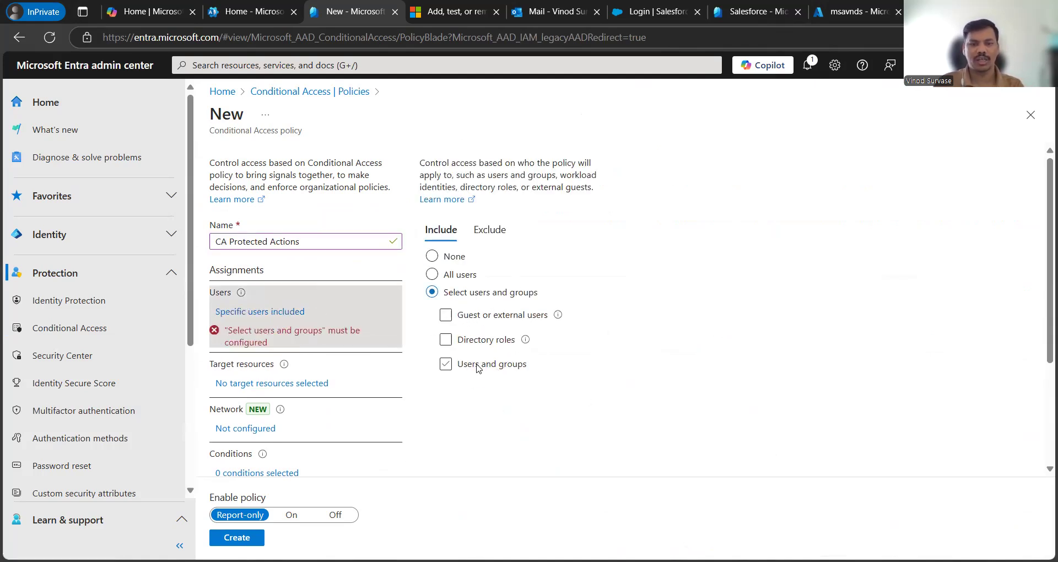
{"action": "left_click", "coordinate": [476, 365]}
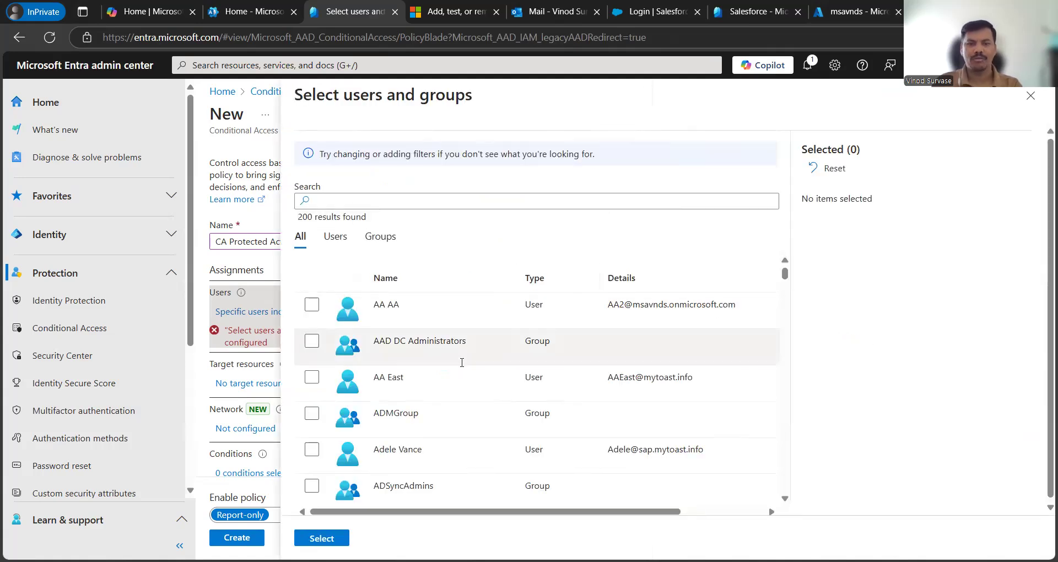
{"action": "scroll", "coordinate": [472, 346], "scroll_direction": "down", "scroll_amount": 5}
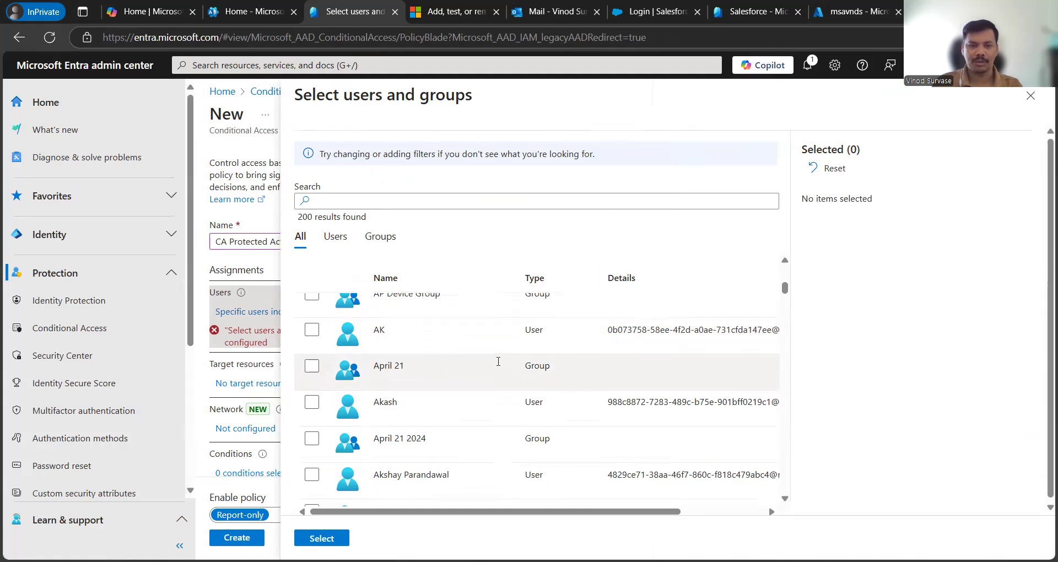
{"action": "scroll", "coordinate": [498, 361], "scroll_direction": "down", "scroll_amount": 5}
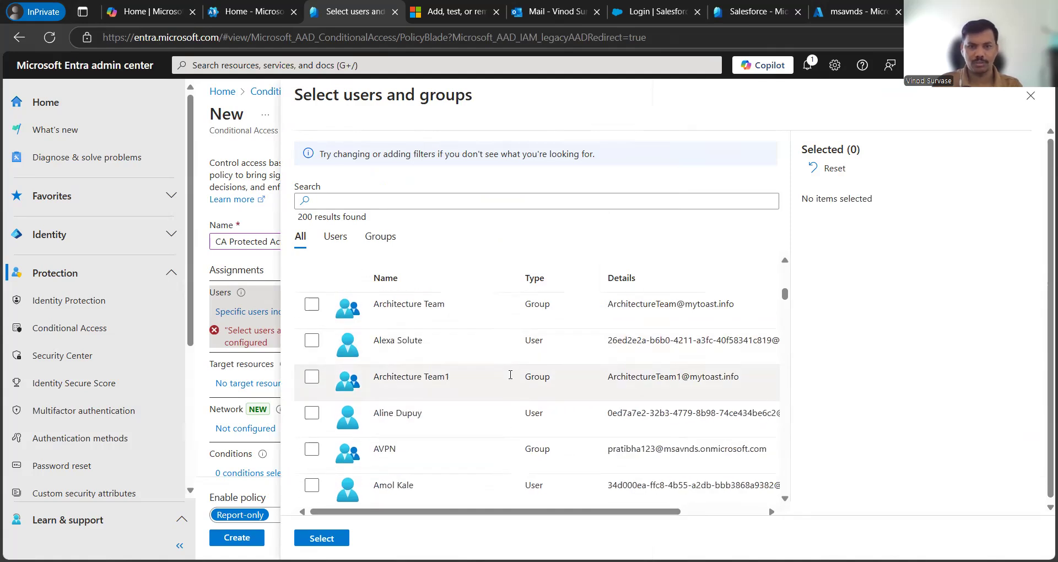
{"action": "left_click", "coordinate": [312, 341]}
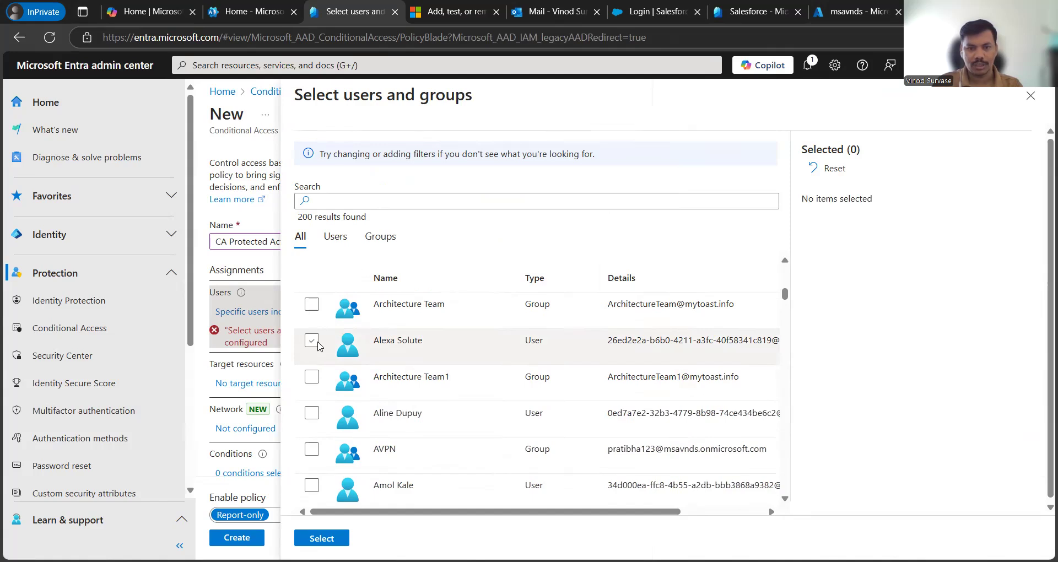
{"action": "left_click", "coordinate": [326, 534]}
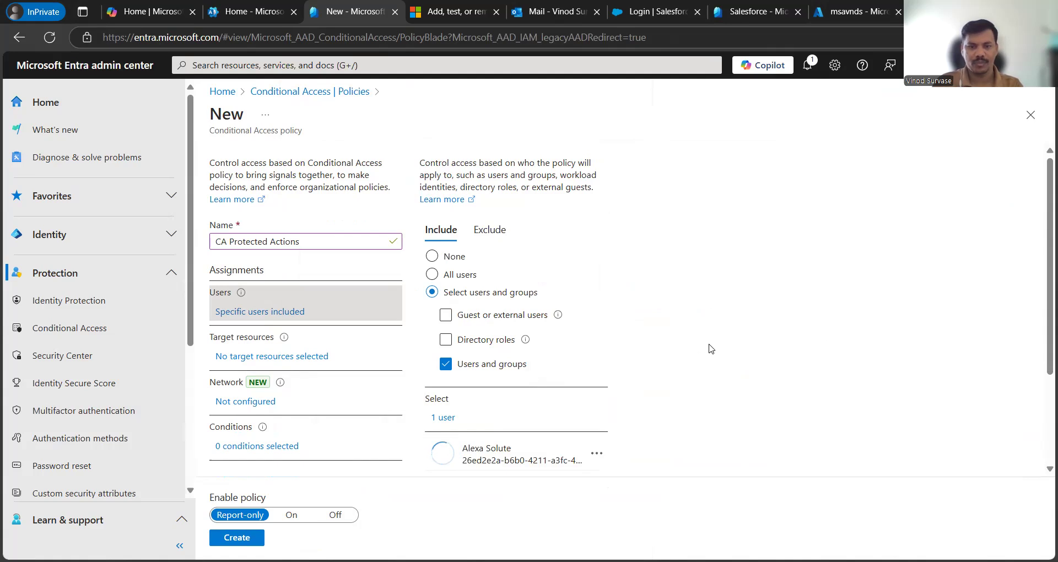
Review the policy's assignment sections and the documentation on targeting an authentication context and adding protected actions.
{"action": "scroll", "coordinate": [711, 363], "scroll_direction": "down", "scroll_amount": 1}
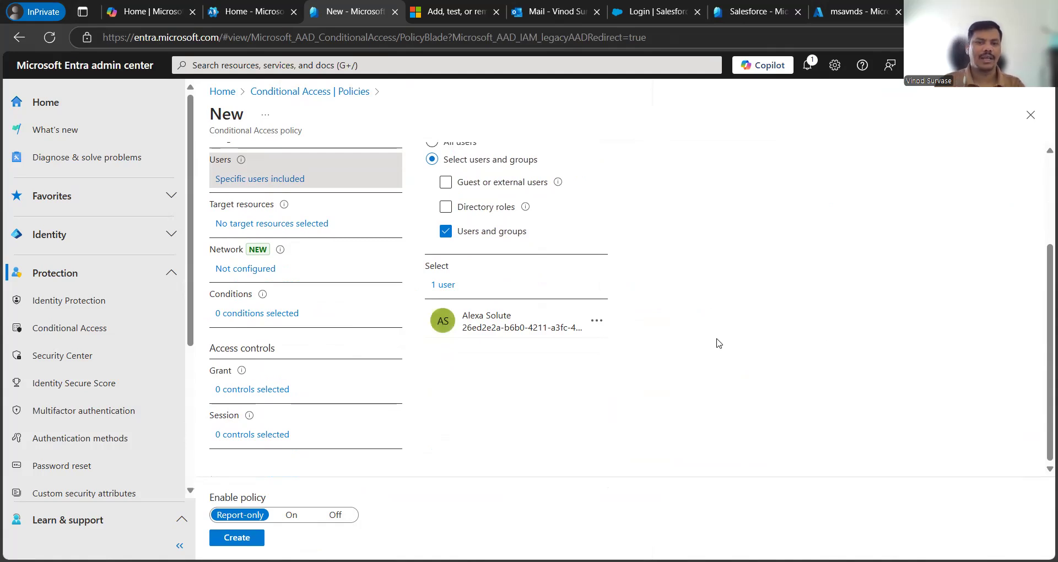
{"action": "scroll", "coordinate": [719, 343], "scroll_direction": "up", "scroll_amount": 1}
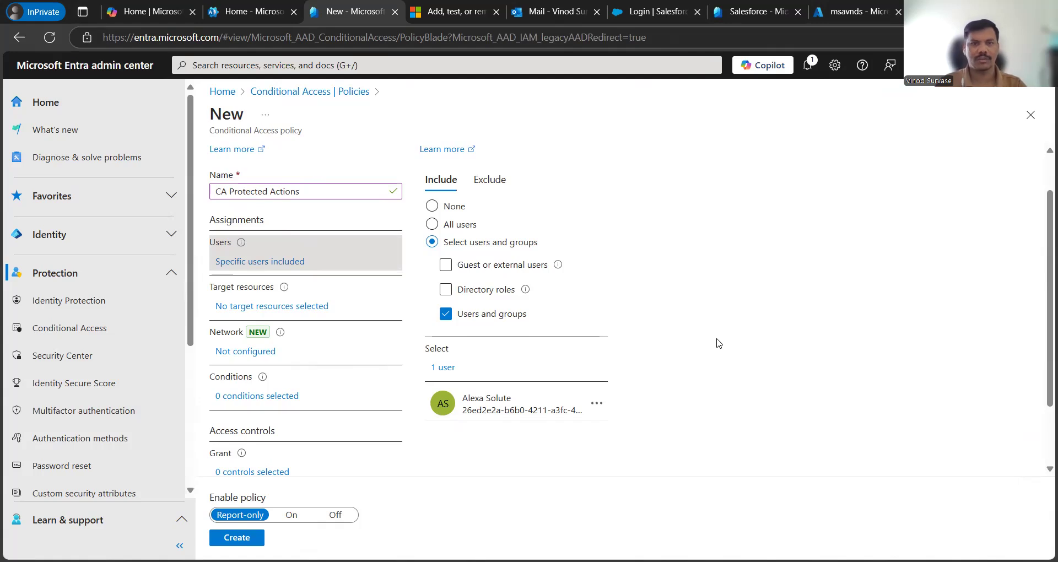
{"action": "scroll", "coordinate": [708, 271], "scroll_direction": "down", "scroll_amount": 1}
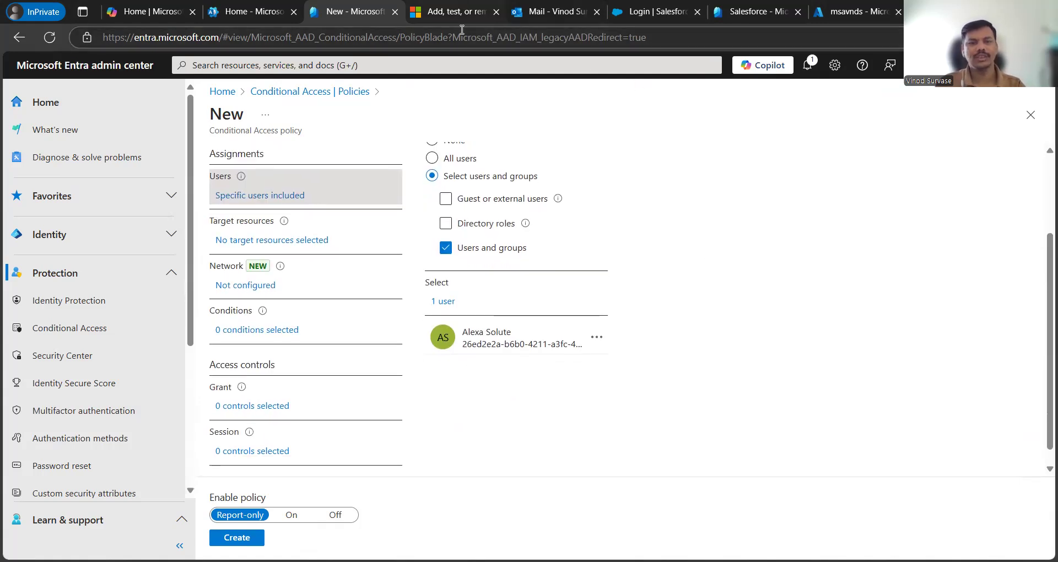
{"action": "left_click", "coordinate": [460, 5]}
{"action": "scroll", "coordinate": [594, 366], "scroll_direction": "down", "scroll_amount": 5}
{"action": "scroll", "coordinate": [595, 366], "scroll_direction": "down", "scroll_amount": 4}
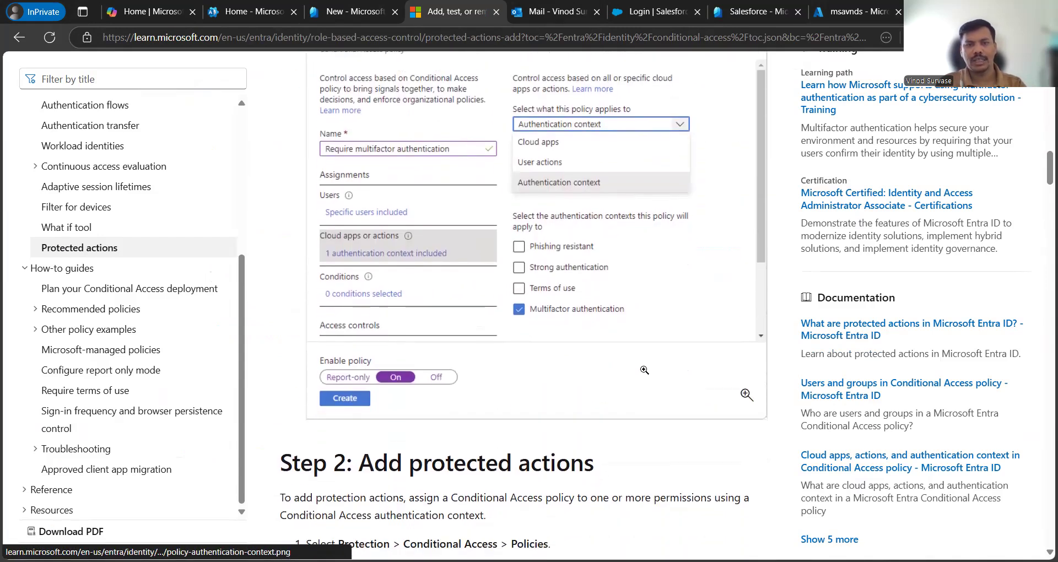
{"action": "scroll", "coordinate": [644, 369], "scroll_direction": "down", "scroll_amount": 4}
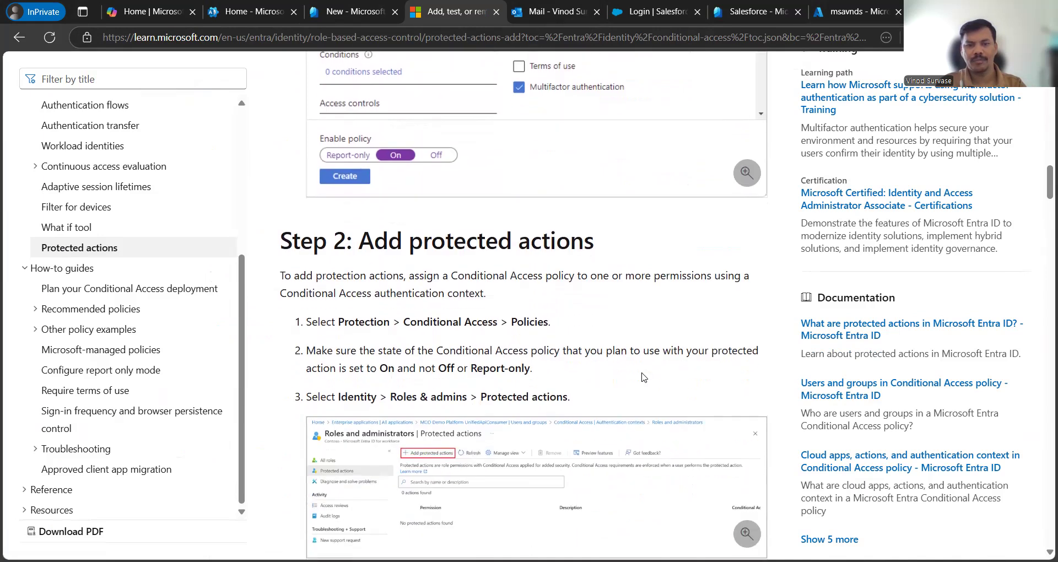
Target All resources (formerly 'All cloud apps') in the new policy after checking the documentation example.
{"action": "scroll", "coordinate": [644, 378], "scroll_direction": "down", "scroll_amount": 2}
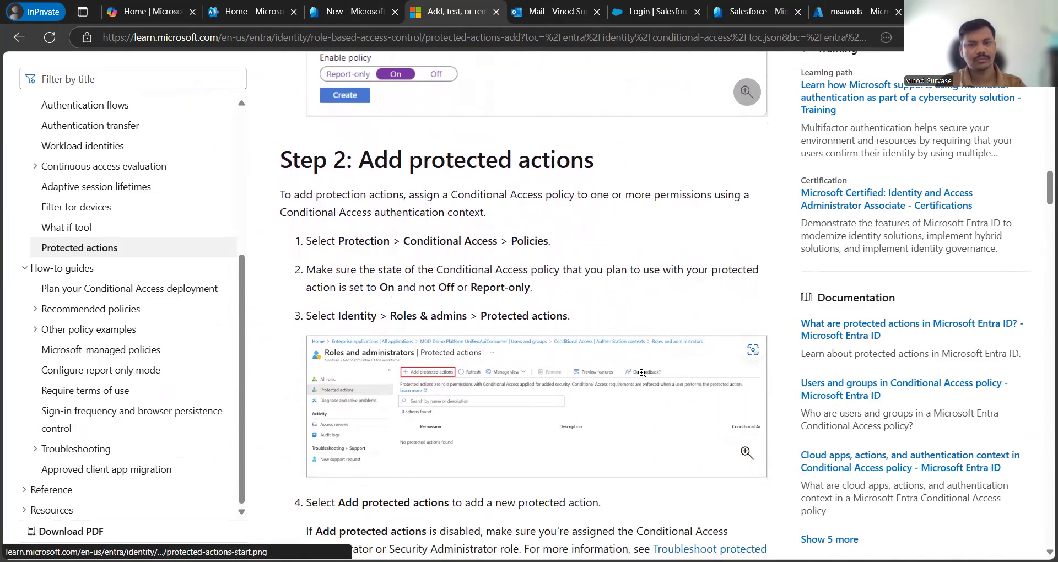
{"action": "scroll", "coordinate": [642, 373], "scroll_direction": "up", "scroll_amount": 5}
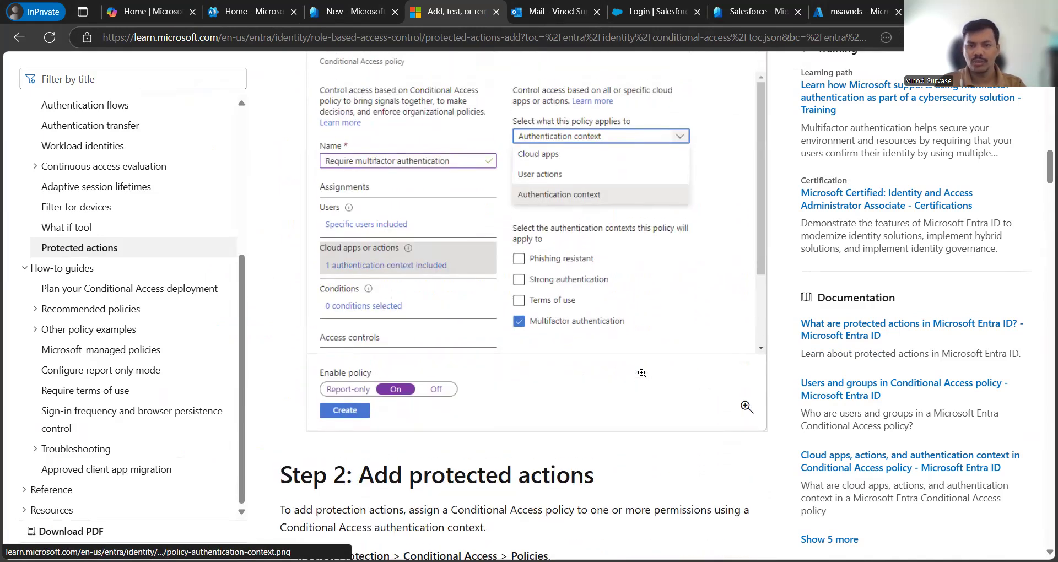
{"action": "scroll", "coordinate": [634, 369], "scroll_direction": "up", "scroll_amount": 1}
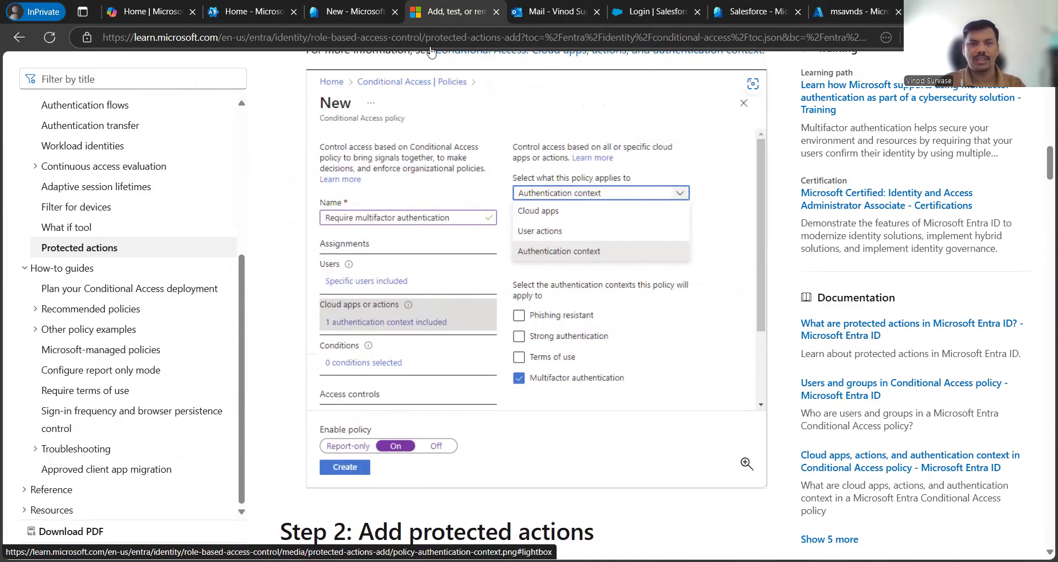
{"action": "left_click", "coordinate": [353, 11]}
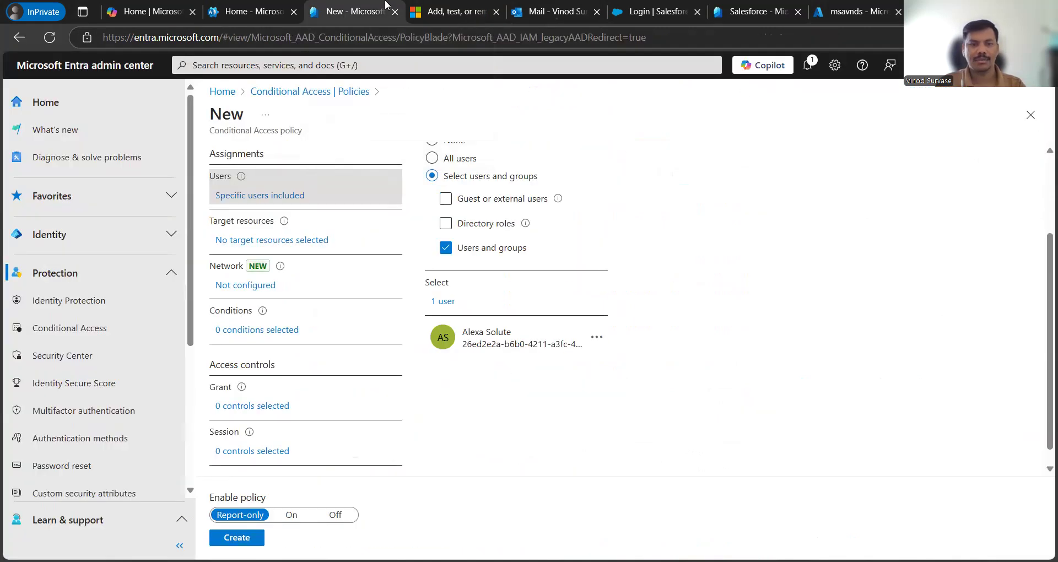
{"action": "left_click", "coordinate": [233, 242]}
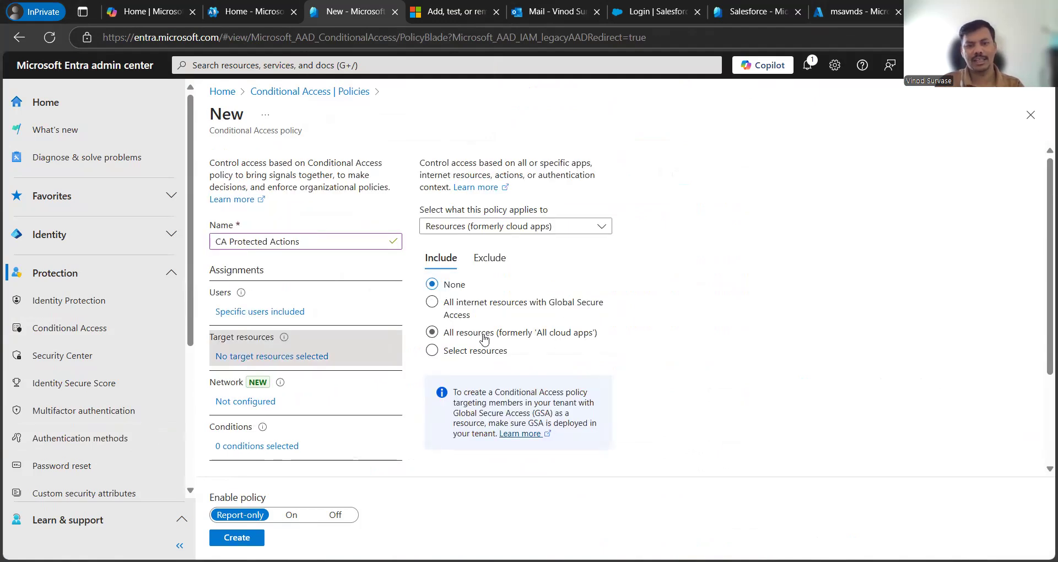
{"action": "left_click", "coordinate": [484, 337]}
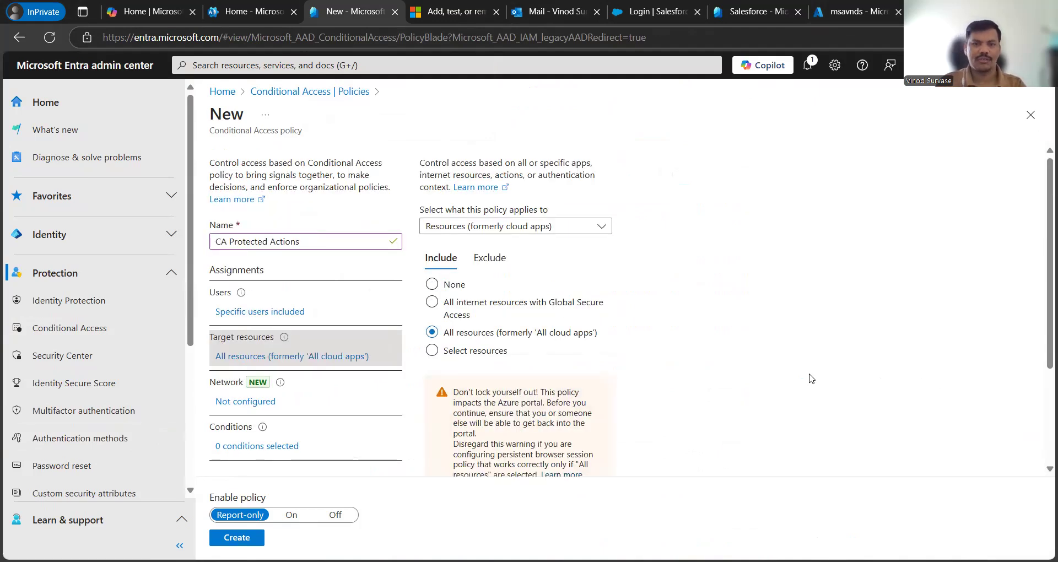
Review the conditions available for the policy and compare them with the example policy in the documentation.
{"action": "scroll", "coordinate": [324, 380], "scroll_direction": "down", "scroll_amount": 1}
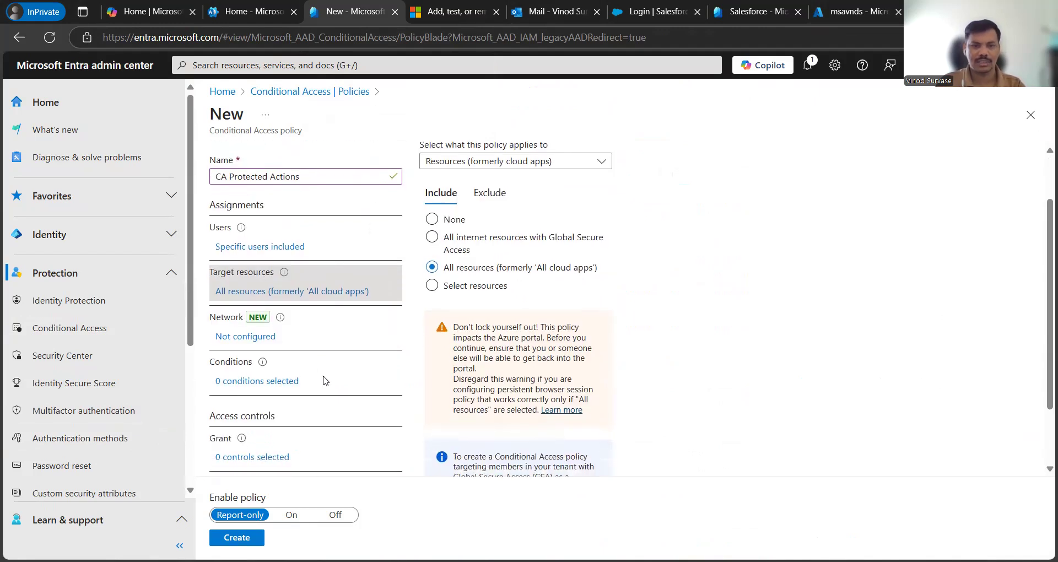
{"action": "left_click", "coordinate": [256, 357]}
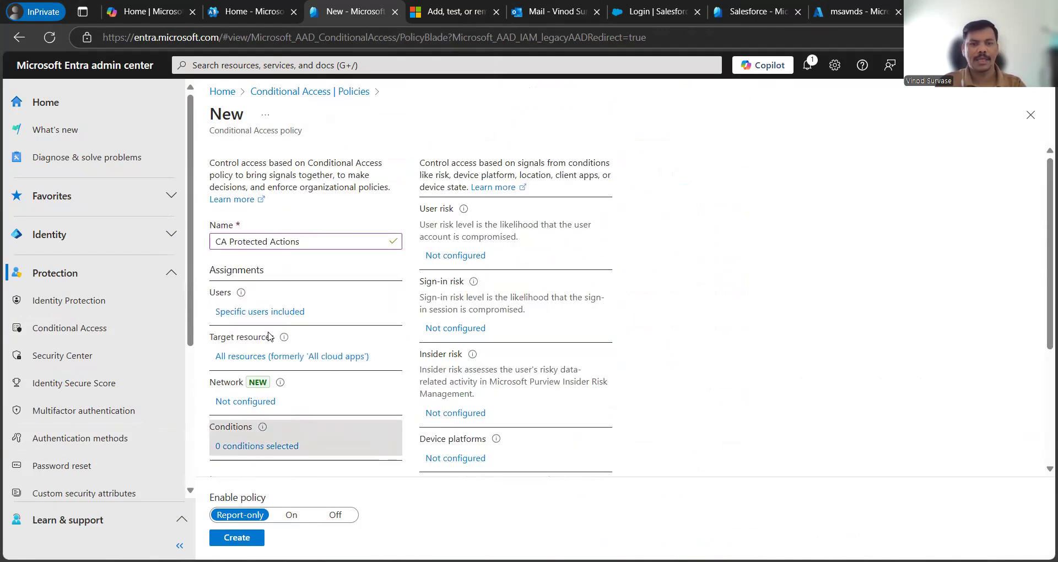
{"action": "scroll", "coordinate": [553, 388], "scroll_direction": "down", "scroll_amount": 1}
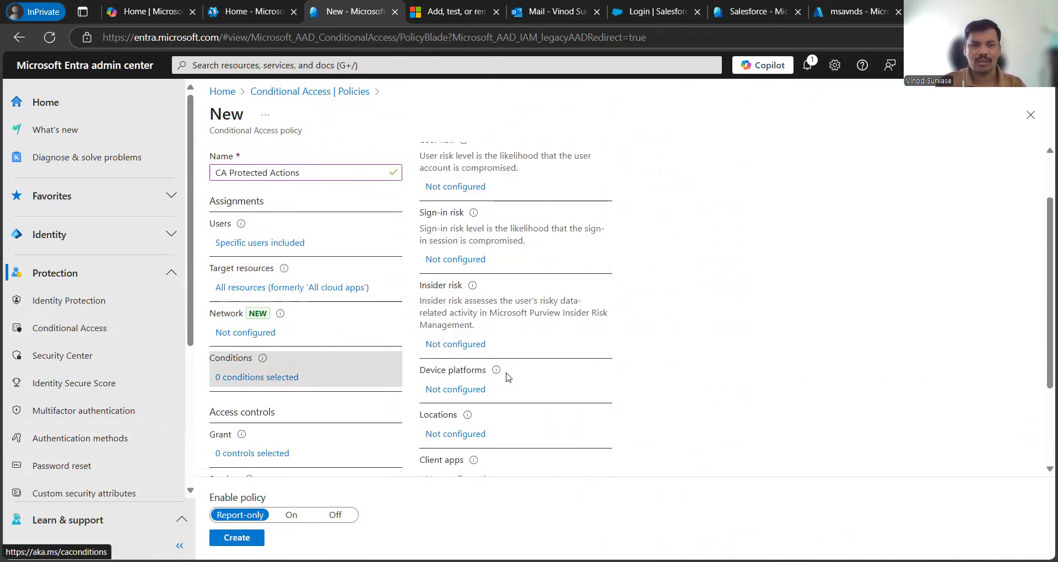
{"action": "scroll", "coordinate": [482, 392], "scroll_direction": "down", "scroll_amount": 2}
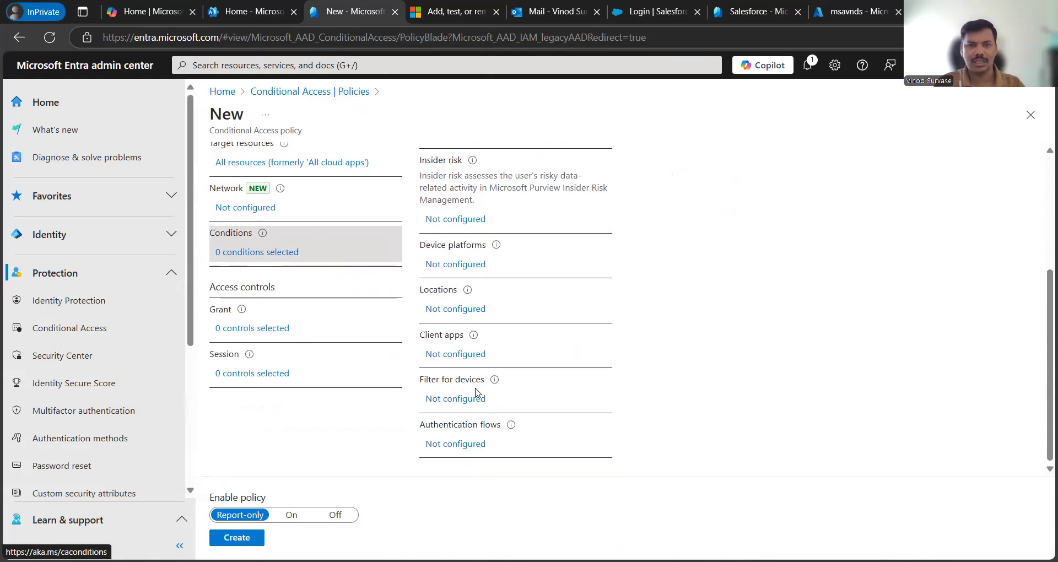
{"action": "left_click", "coordinate": [447, 8]}
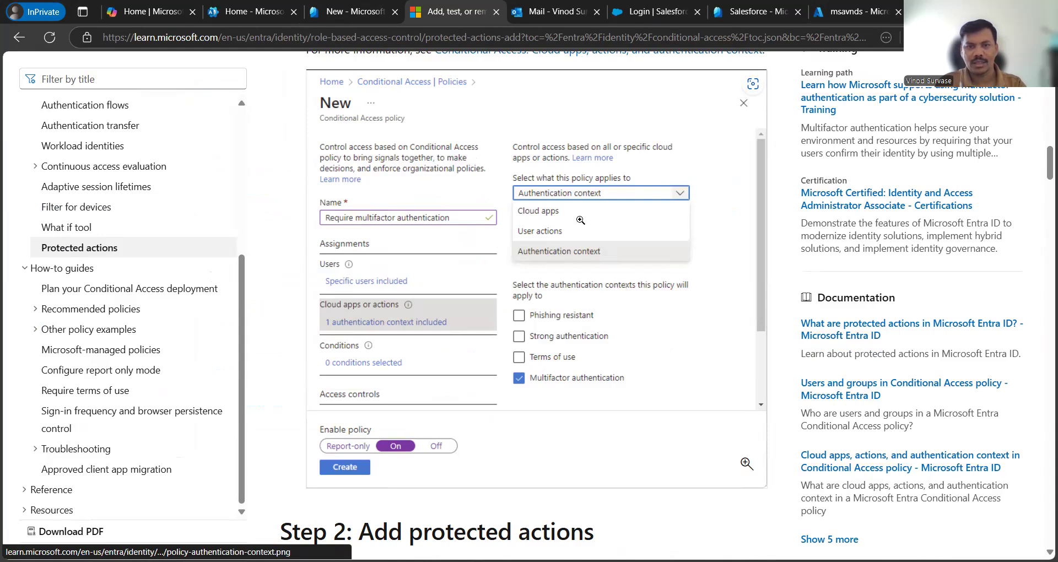
{"action": "left_click", "coordinate": [354, 8]}
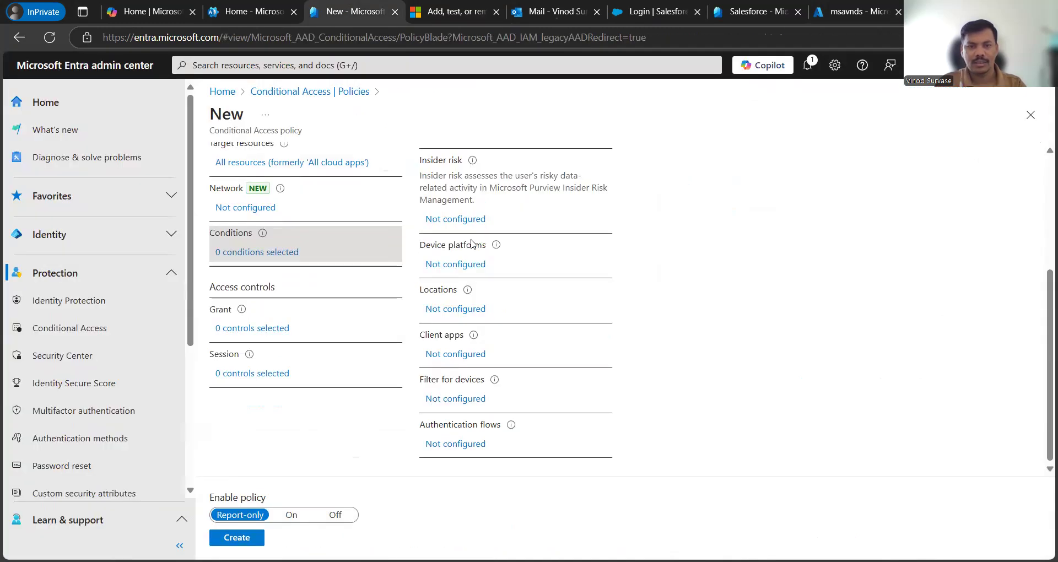
Apply the policy to an authentication context as its target resource and include Auth Context Protection Actions.
{"action": "scroll", "coordinate": [251, 215], "scroll_direction": "up", "scroll_amount": 1}
{"action": "left_click", "coordinate": [253, 207]}
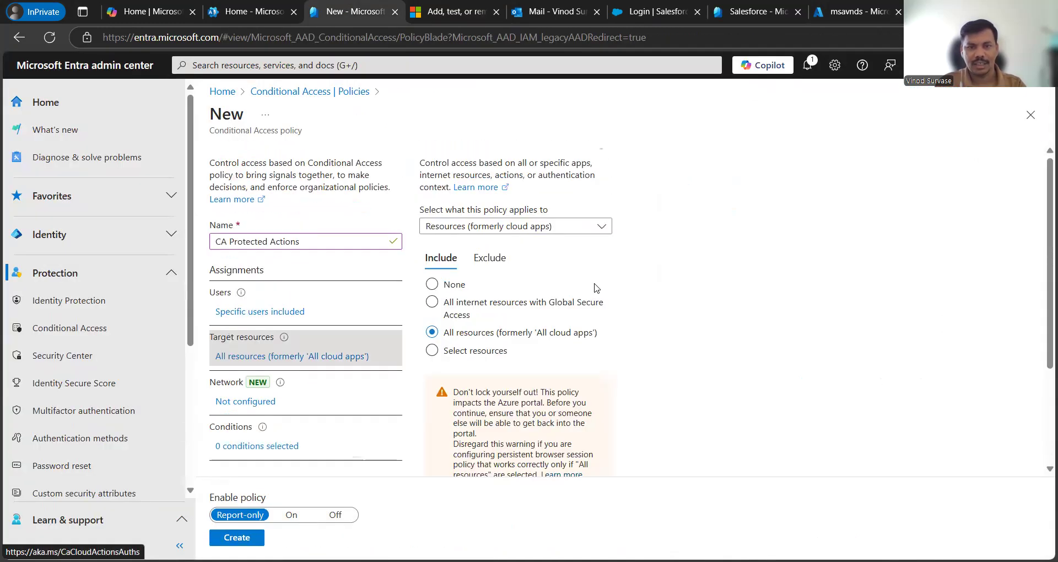
{"action": "left_click", "coordinate": [551, 225]}
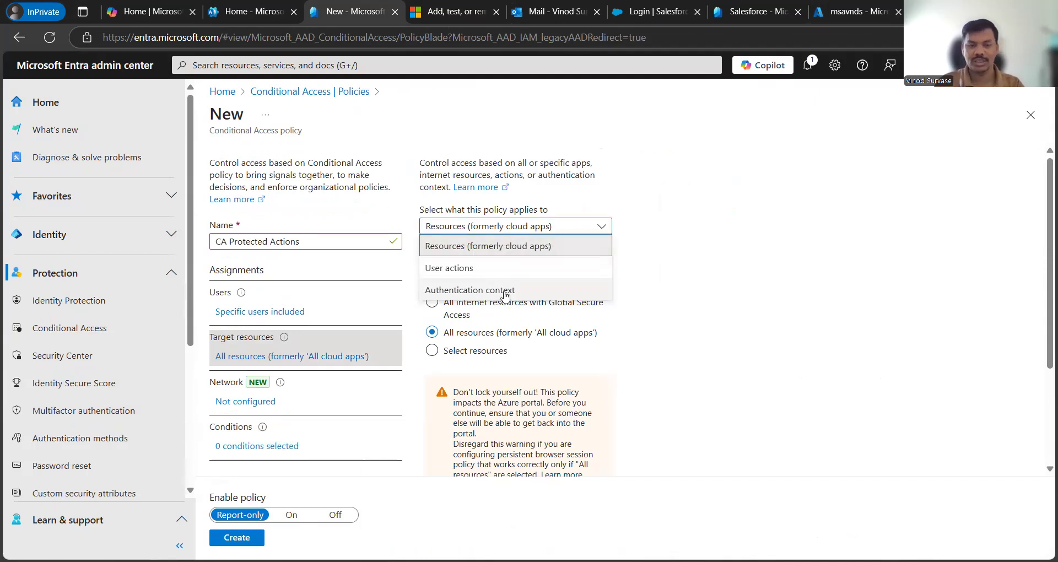
{"action": "left_click", "coordinate": [505, 292]}
{"action": "left_click", "coordinate": [425, 408]}
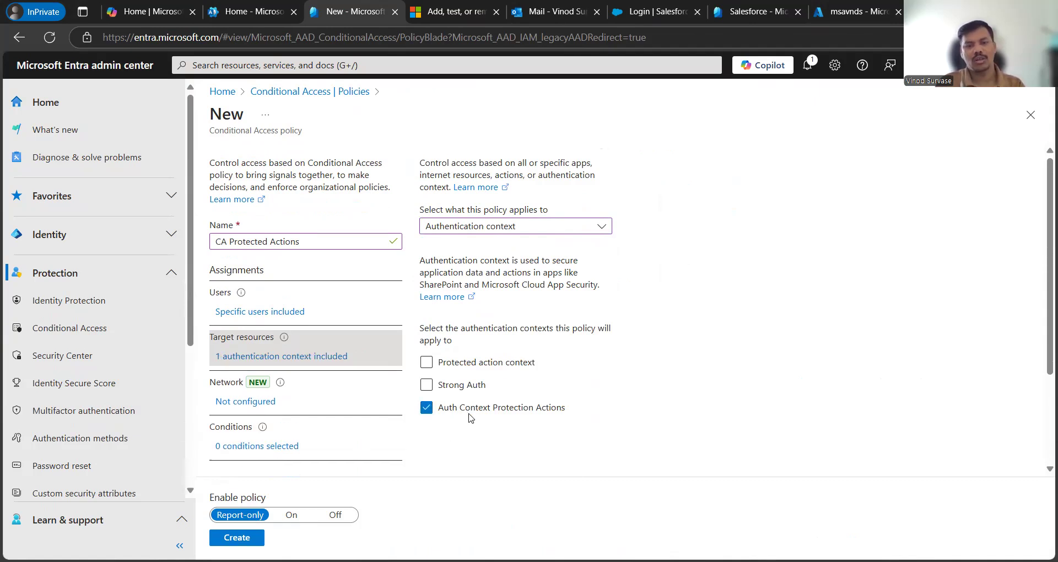
Enable the client apps condition with two client types included, toggling the selection of both legacy authentication client types.
{"action": "scroll", "coordinate": [642, 385], "scroll_direction": "down", "scroll_amount": 1}
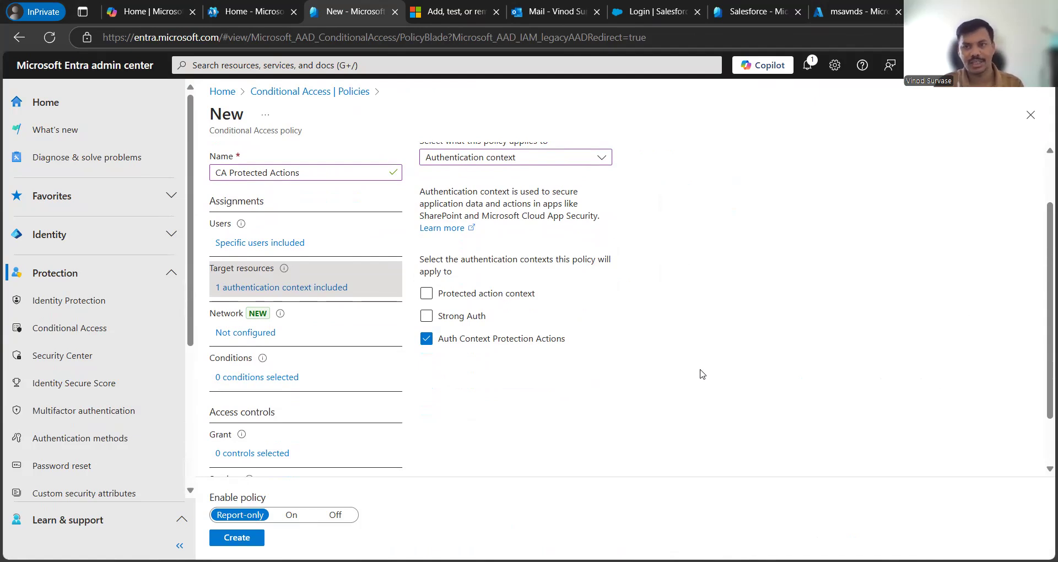
{"action": "scroll", "coordinate": [363, 419], "scroll_direction": "down", "scroll_amount": 1}
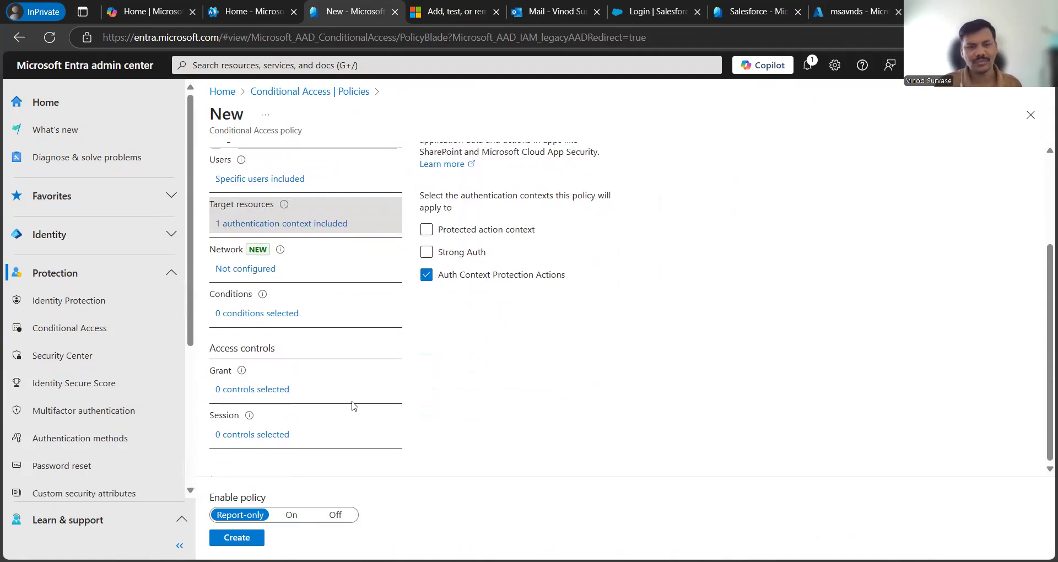
{"action": "left_click", "coordinate": [268, 315]}
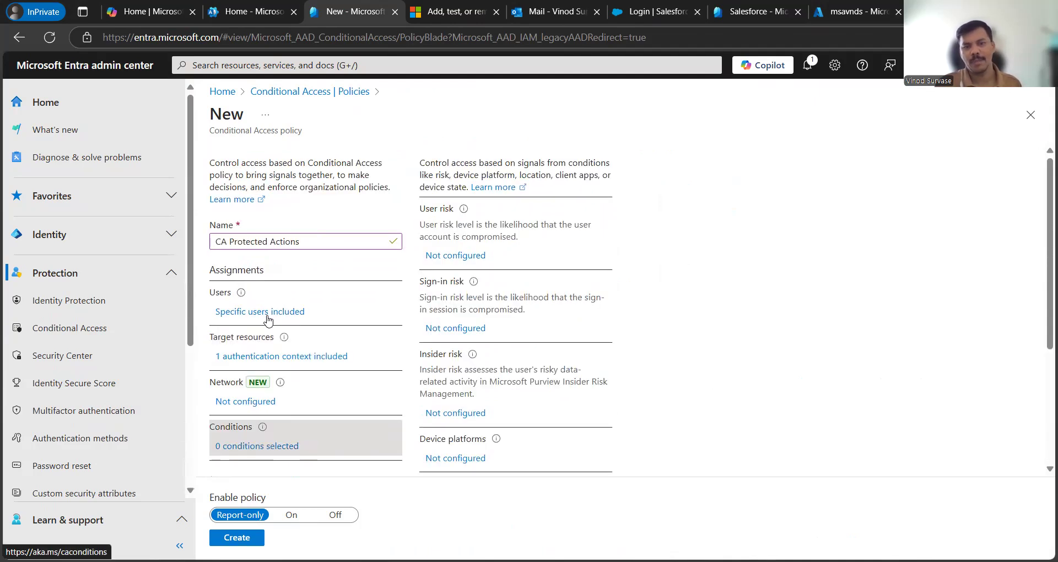
{"action": "scroll", "coordinate": [551, 353], "scroll_direction": "down", "scroll_amount": 3}
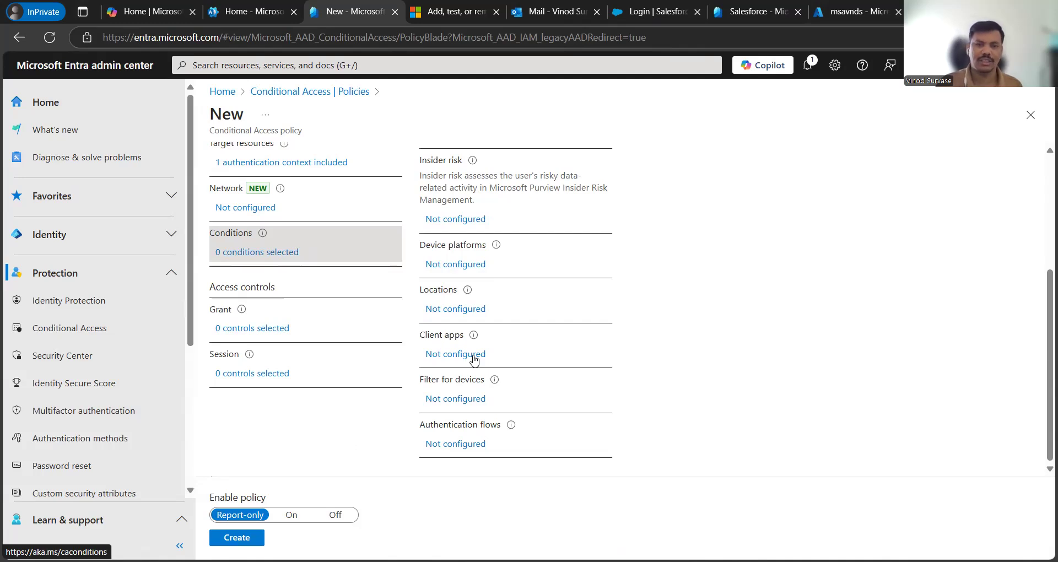
{"action": "left_click", "coordinate": [480, 355]}
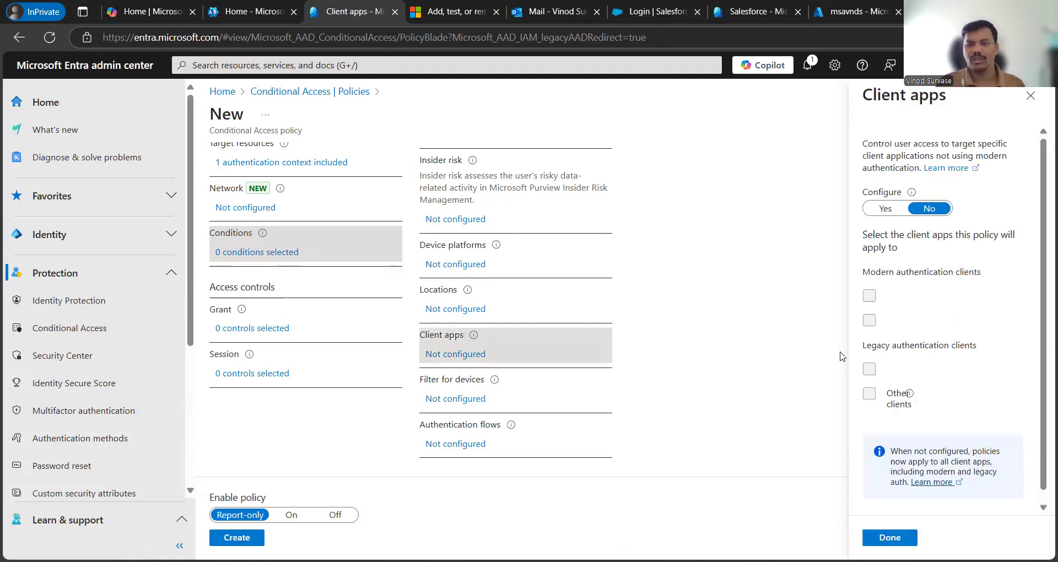
{"action": "left_click", "coordinate": [884, 209]}
{"action": "left_click", "coordinate": [869, 370]}
{"action": "left_click", "coordinate": [869, 393]}
{"action": "left_click", "coordinate": [889, 537]}
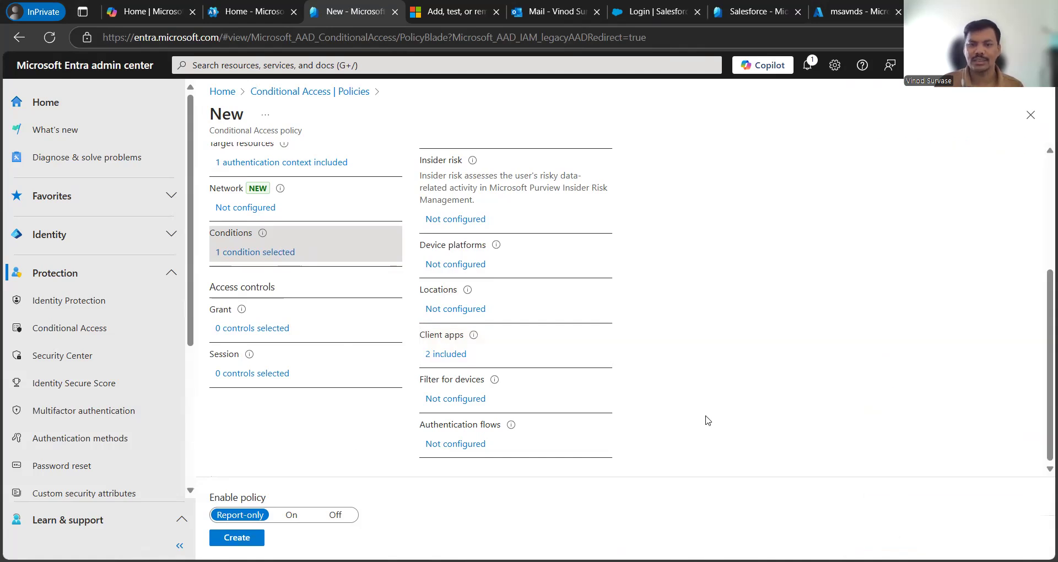
Read the documentation's section on adding protected actions and the policy state it requires, and return to the policy.
{"action": "scroll", "coordinate": [681, 327], "scroll_direction": "up", "scroll_amount": 3}
{"action": "scroll", "coordinate": [659, 336], "scroll_direction": "down", "scroll_amount": 3}
{"action": "key", "text": "ctrl+Tab"}
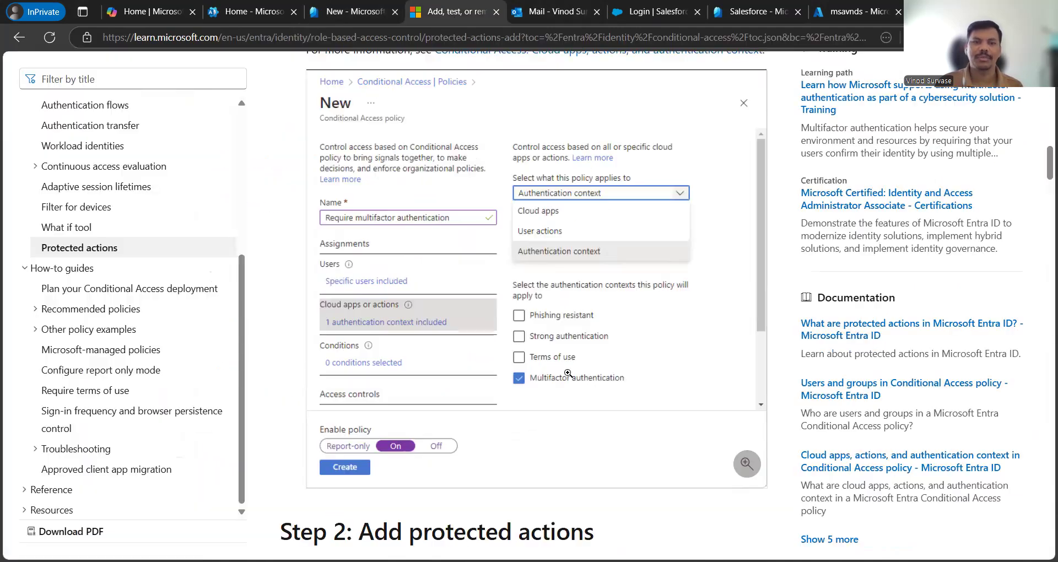
{"action": "scroll", "coordinate": [600, 380], "scroll_direction": "down", "scroll_amount": 5}
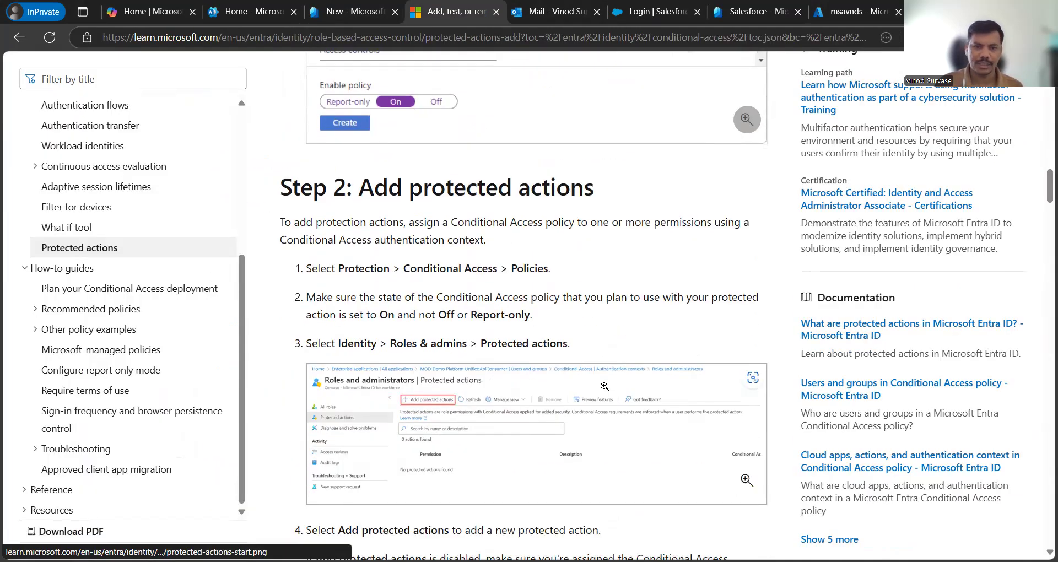
{"action": "scroll", "coordinate": [605, 386], "scroll_direction": "down", "scroll_amount": 1}
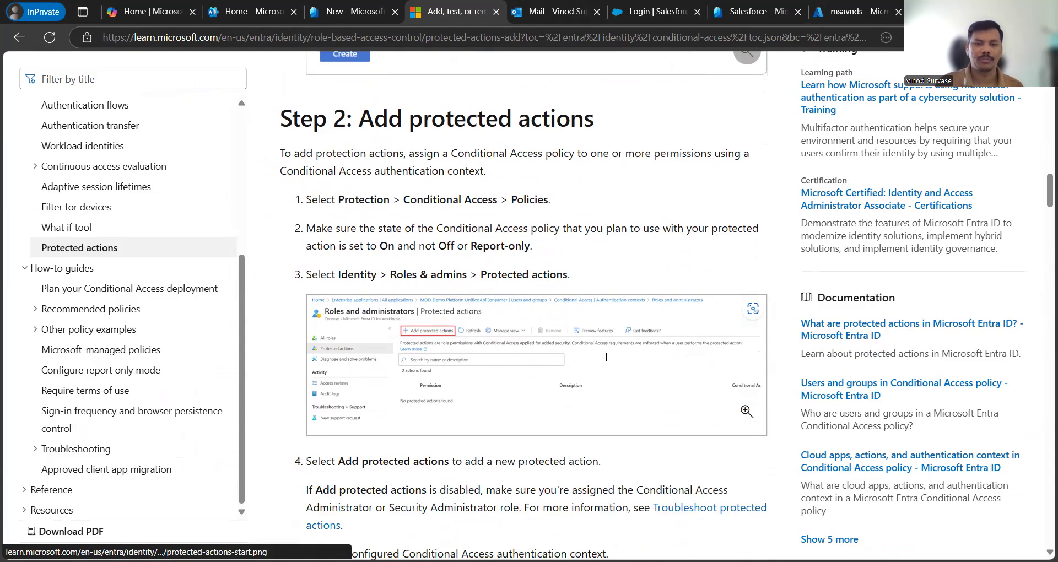
{"action": "scroll", "coordinate": [606, 357], "scroll_direction": "down", "scroll_amount": 7}
{"action": "left_click", "coordinate": [352, 11]}
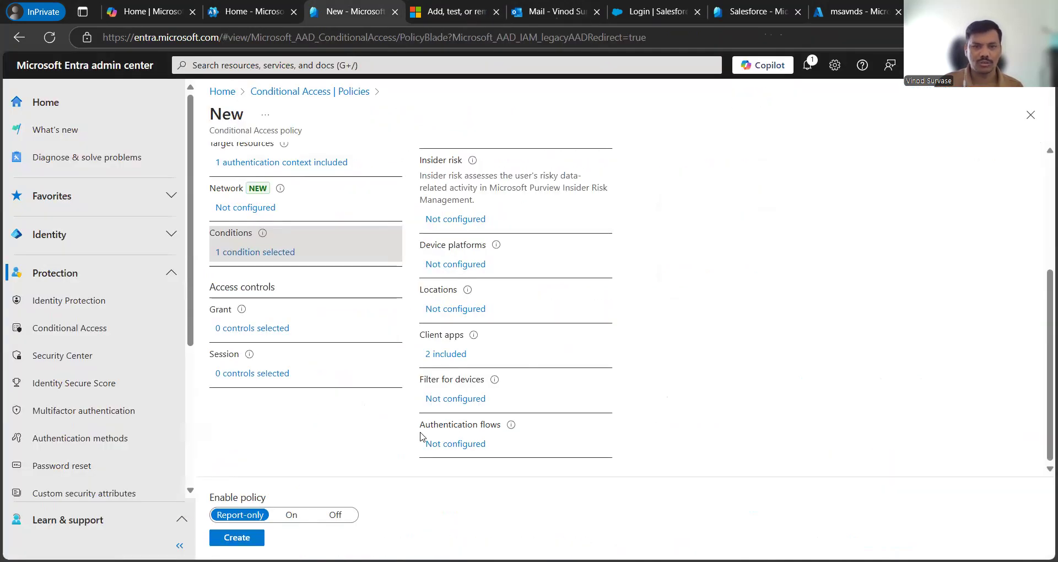
Set the policy's grant control to grant access with multifactor authentication required.
{"action": "left_click", "coordinate": [250, 329]}
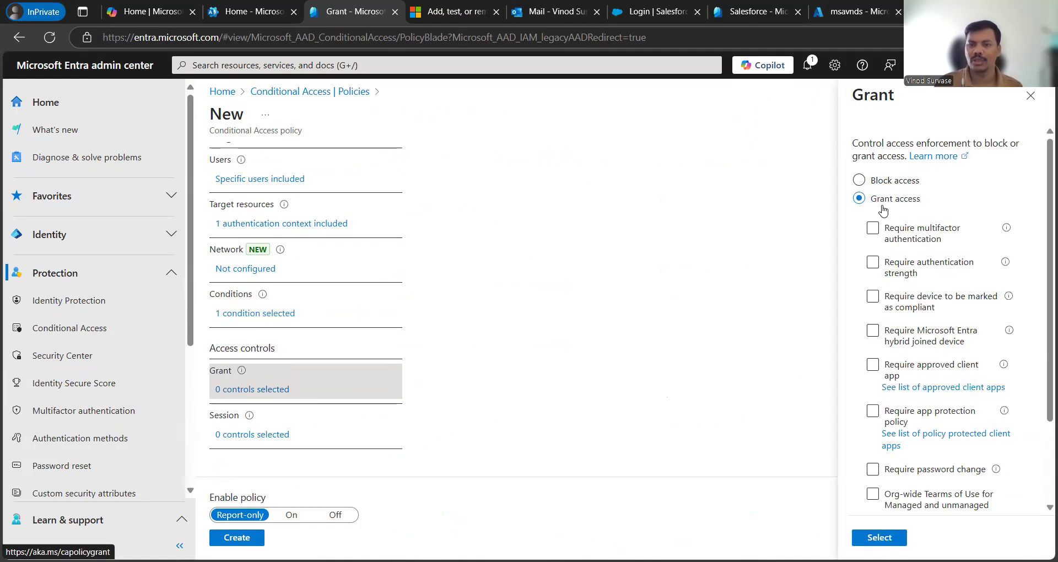
{"action": "left_click", "coordinate": [871, 232]}
{"action": "scroll", "coordinate": [915, 341], "scroll_direction": "down", "scroll_amount": 3}
{"action": "scroll", "coordinate": [918, 345], "scroll_direction": "down", "scroll_amount": 2}
{"action": "left_click", "coordinate": [888, 494]}
{"action": "left_click", "coordinate": [879, 537]}
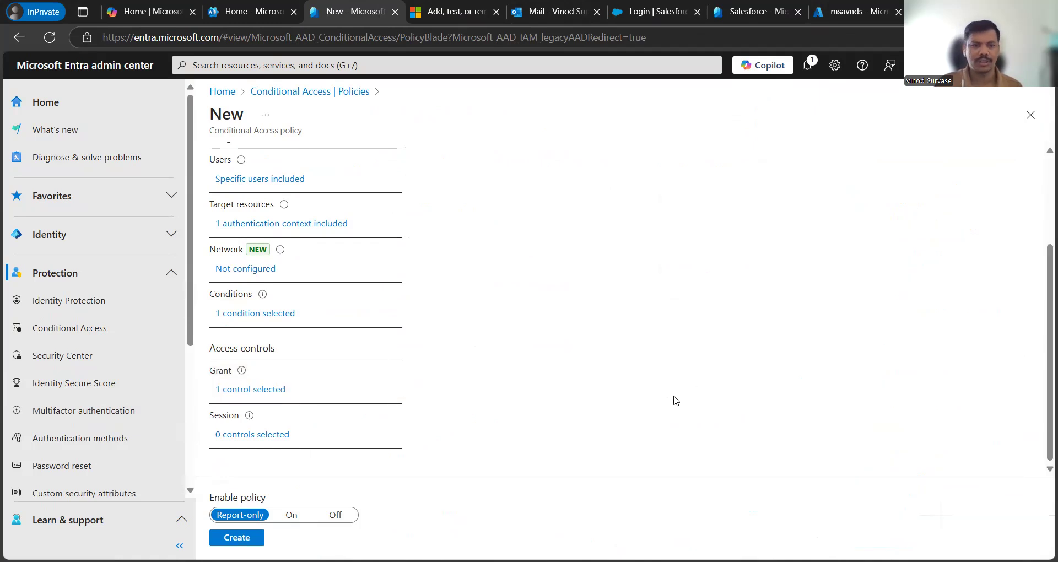
Try the Sign-in frequency session control, clear it again, and close the session controls.
{"action": "left_click", "coordinate": [253, 435]}
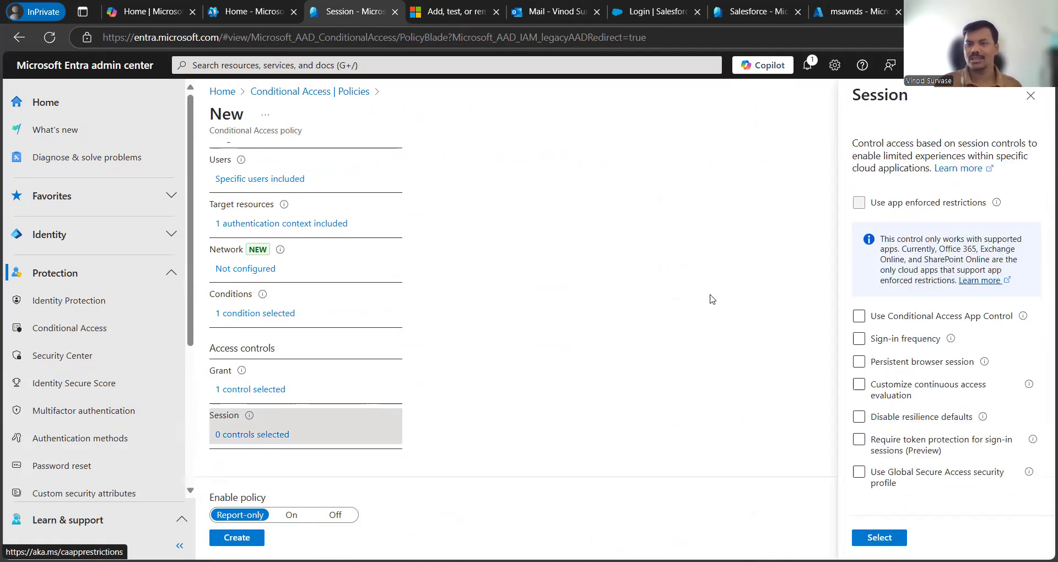
{"action": "left_click", "coordinate": [873, 340]}
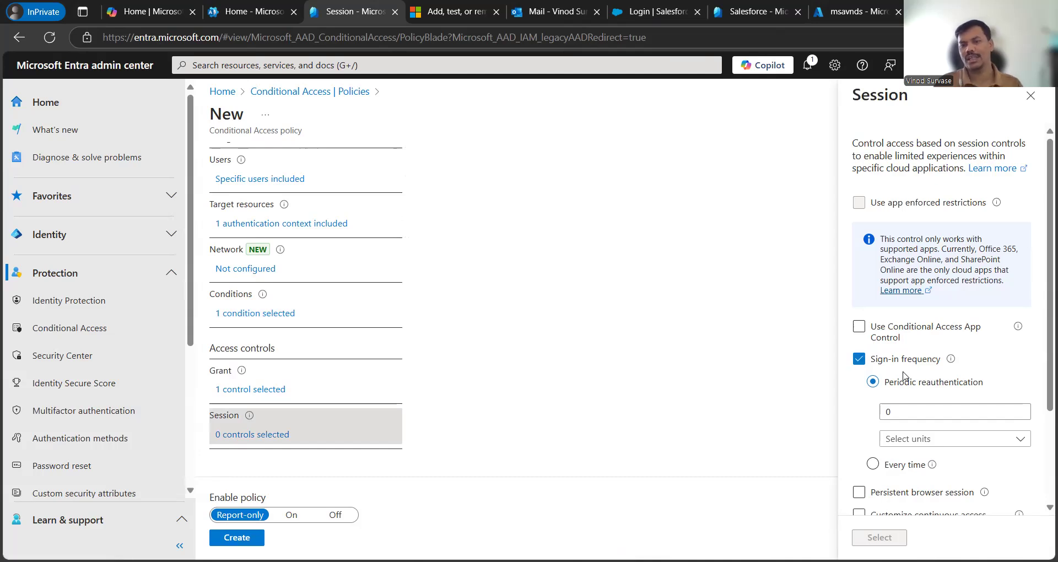
{"action": "left_click", "coordinate": [858, 359]}
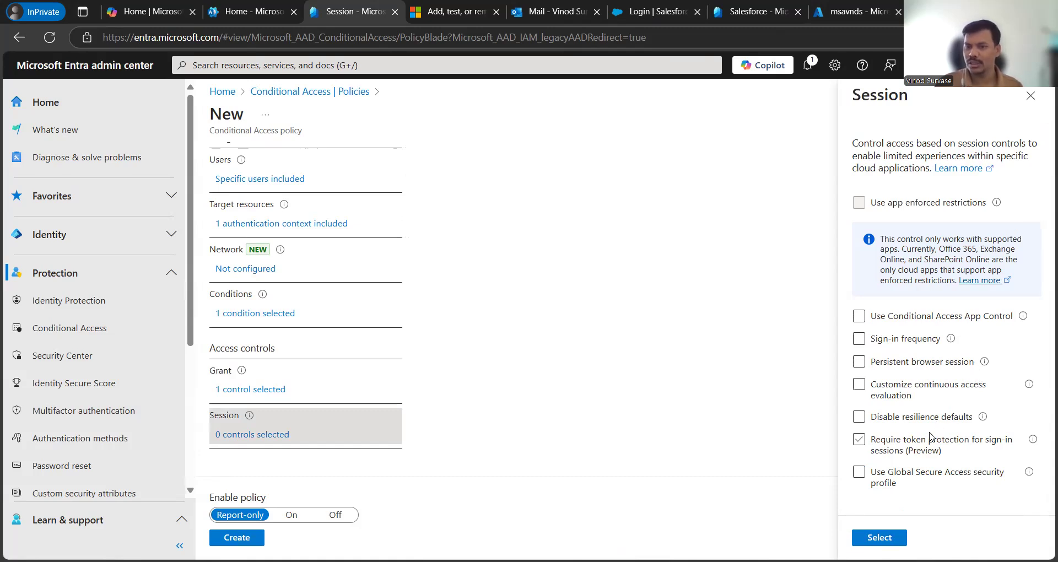
{"action": "left_click", "coordinate": [915, 472]}
{"action": "left_click", "coordinate": [884, 449]}
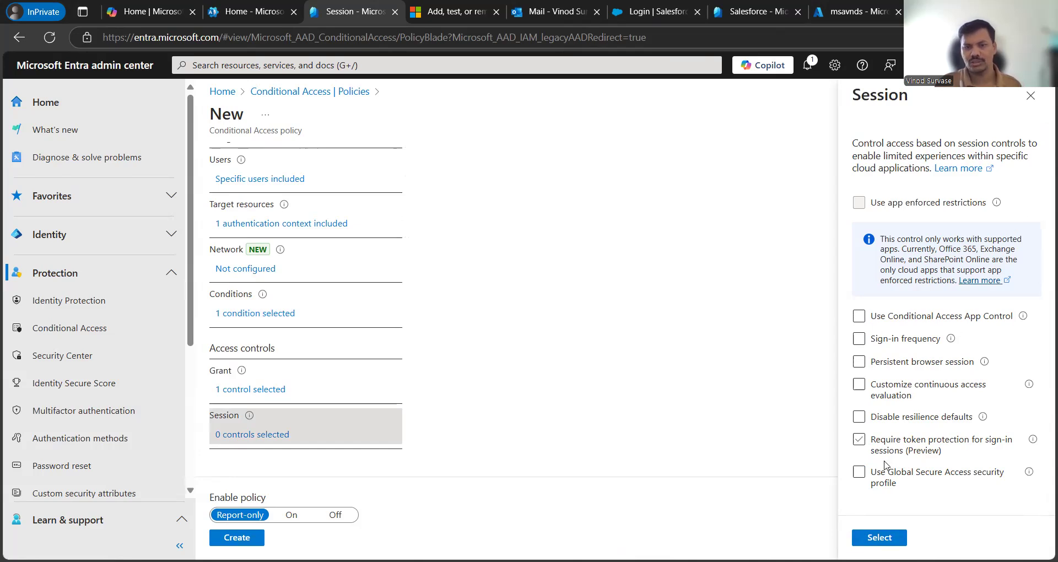
{"action": "left_click", "coordinate": [879, 537]}
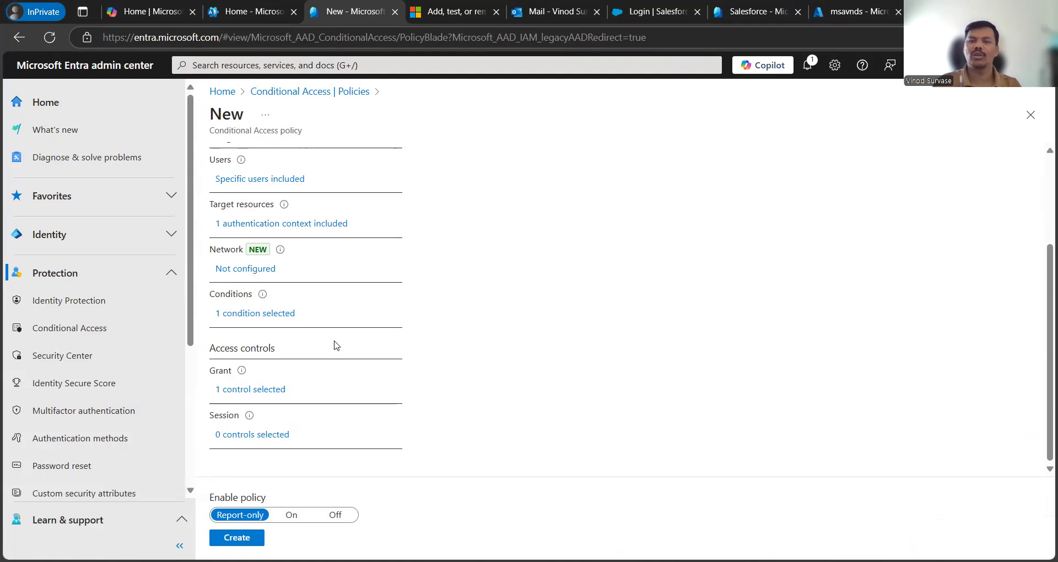
Review the CA Protected Actions policy settings and create the policy in Report-only mode.
{"action": "scroll", "coordinate": [336, 346], "scroll_direction": "up", "scroll_amount": 3}
{"action": "scroll", "coordinate": [336, 346], "scroll_direction": "down", "scroll_amount": 3}
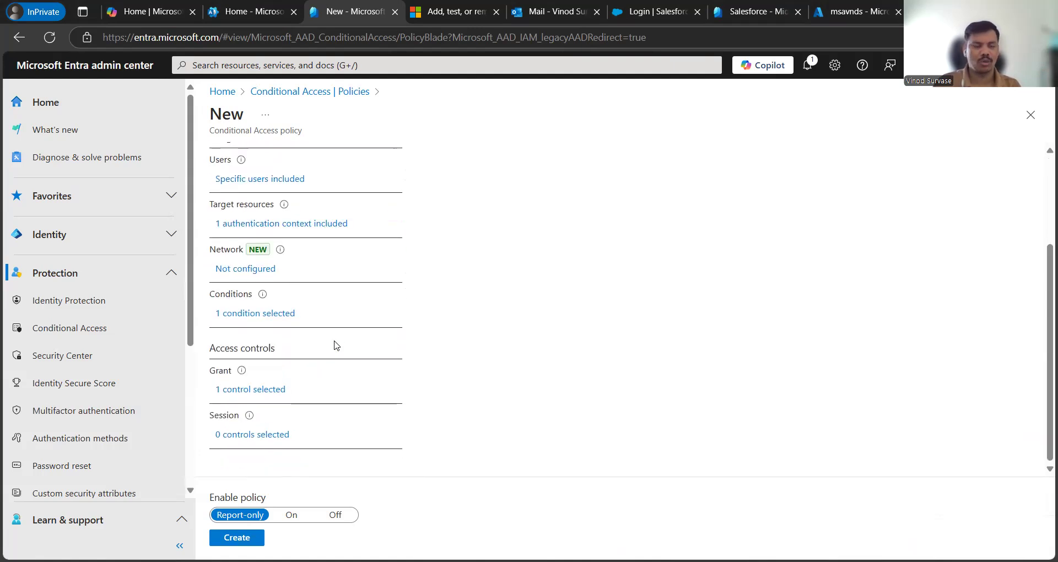
{"action": "left_click", "coordinate": [250, 538]}
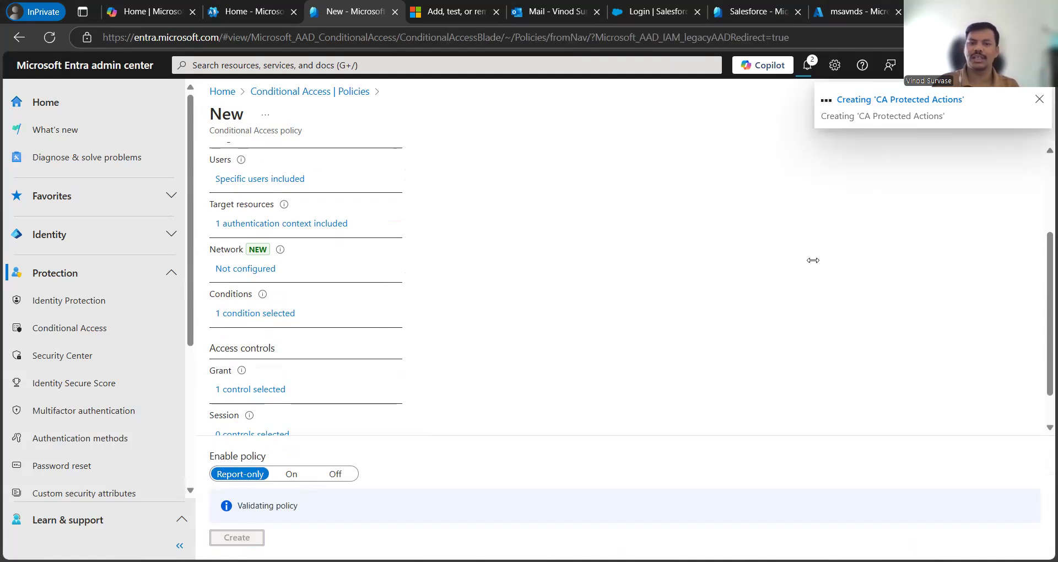
Search the Conditional Access policies for "ca pro" and open the CA Protected Actions policy.
{"action": "left_click", "coordinate": [566, 284]}
{"action": "type", "text": "ca "}
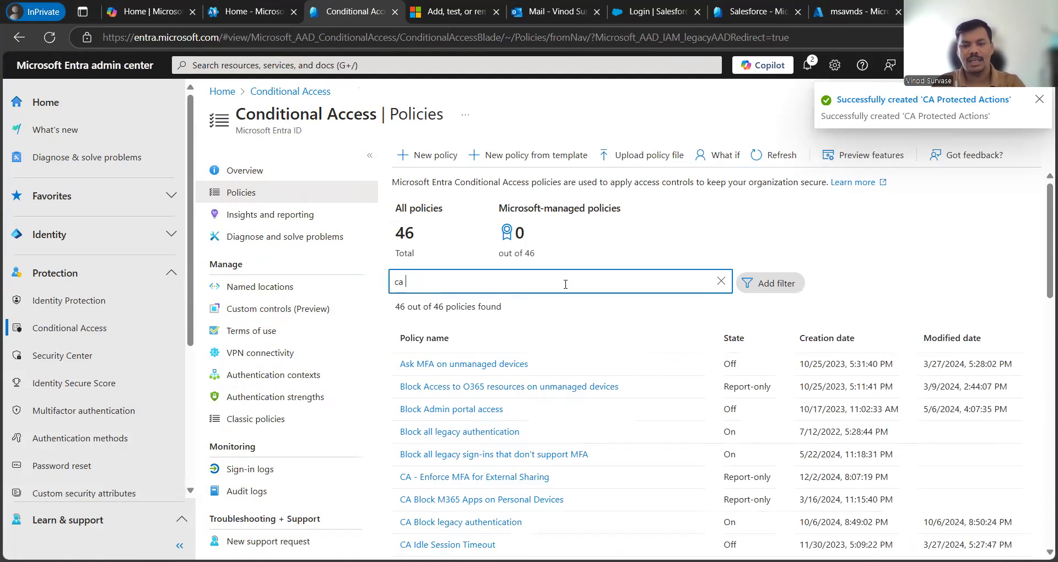
{"action": "type", "text": "pro"}
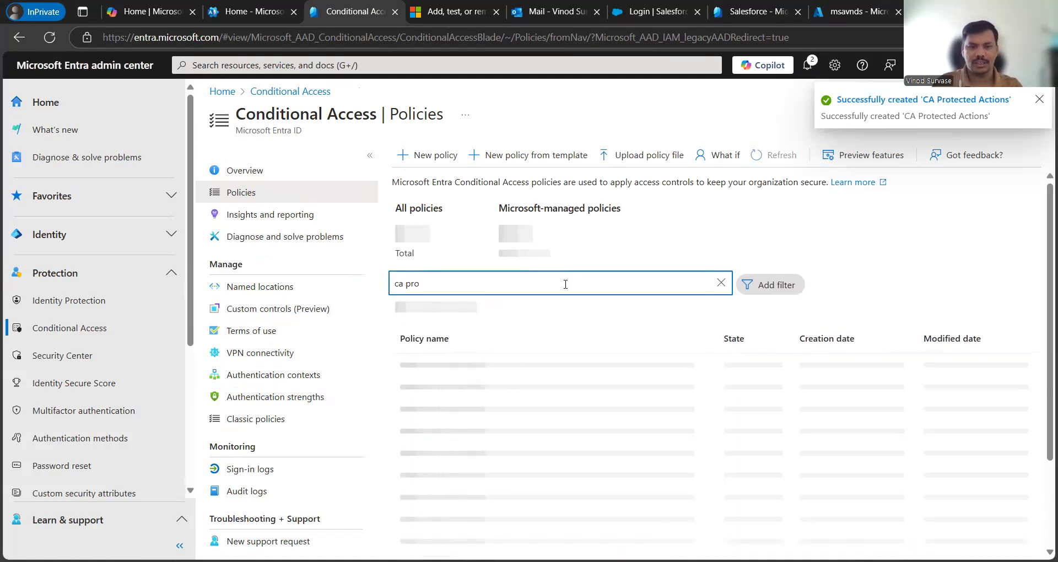
{"action": "left_click", "coordinate": [467, 364]}
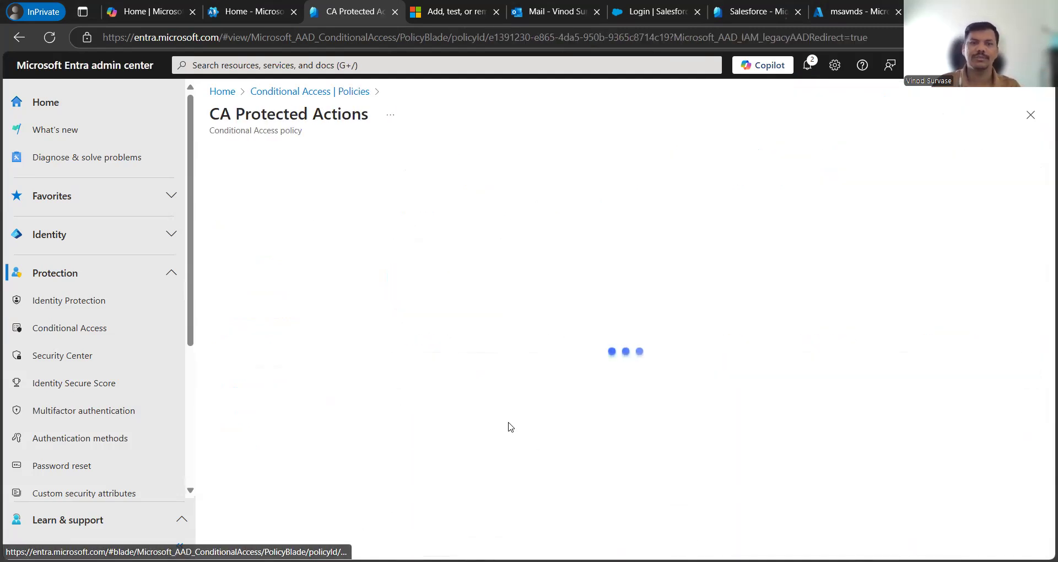
Read the documentation's instructions for adding protected actions and selecting the permissions to protect.
{"action": "key", "text": "ctrl+Tab"}
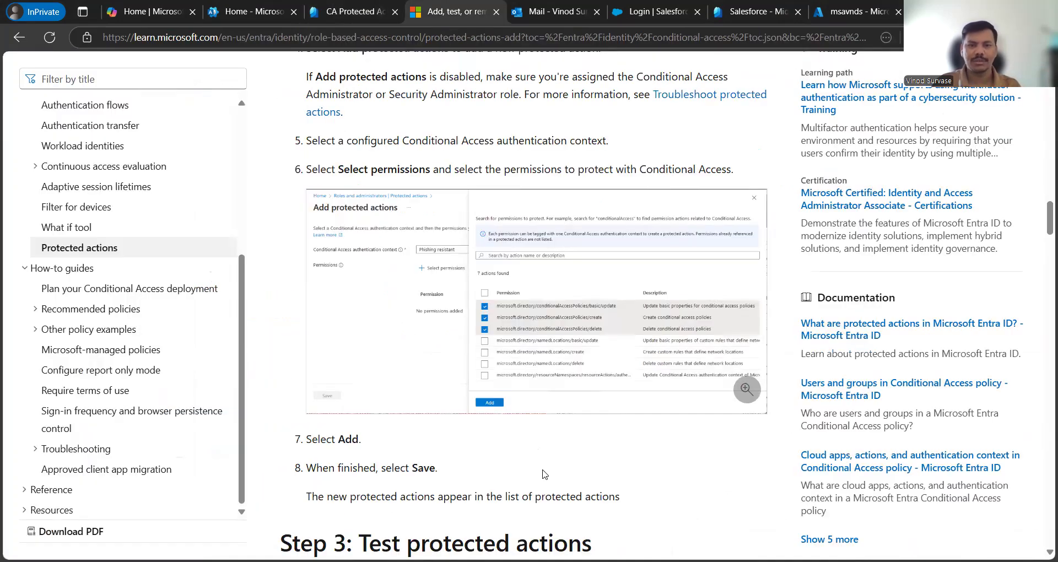
{"action": "scroll", "coordinate": [501, 329], "scroll_direction": "up", "scroll_amount": 2}
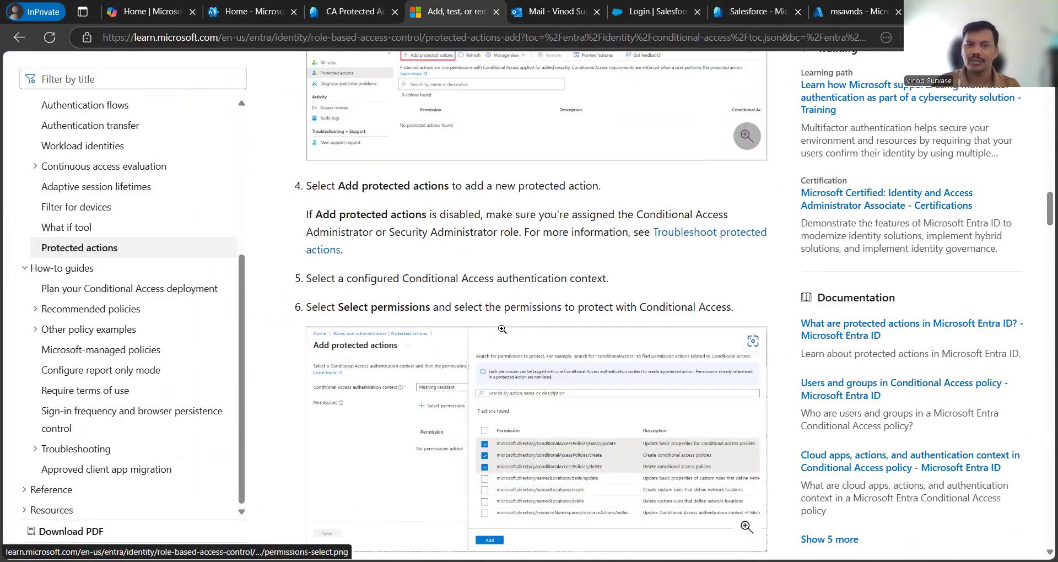
{"action": "scroll", "coordinate": [518, 346], "scroll_direction": "up", "scroll_amount": 3}
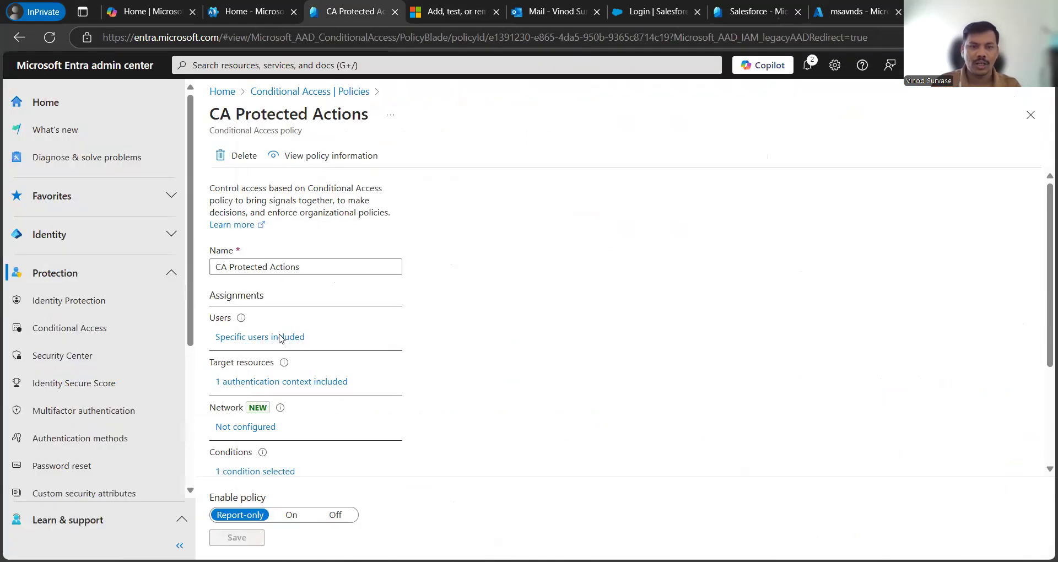
Review the CA Protected Actions policy's assignments and access controls, and return to the policies list.
{"action": "left_click", "coordinate": [357, 11]}
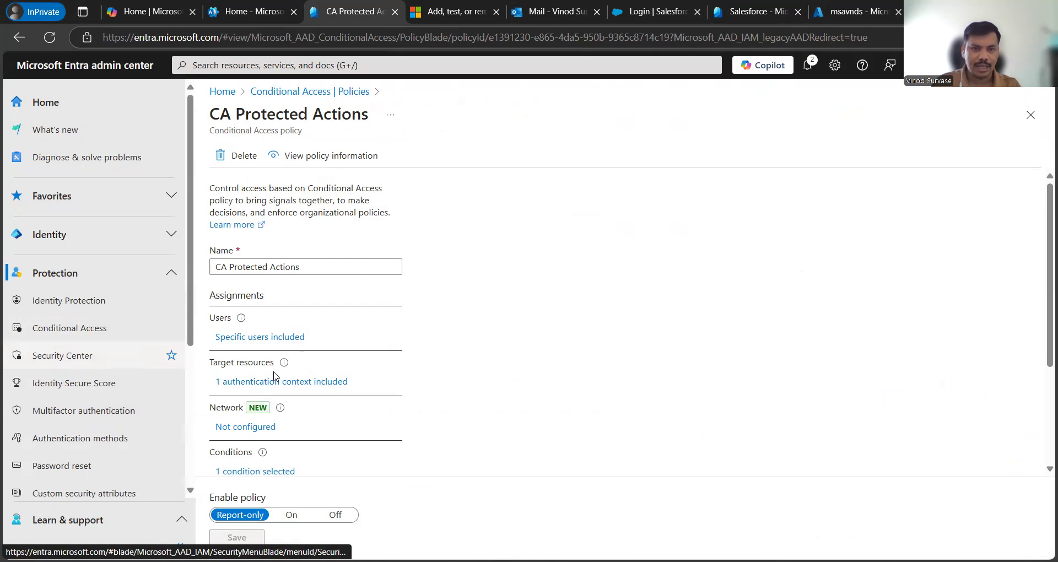
{"action": "scroll", "coordinate": [428, 270], "scroll_direction": "down", "scroll_amount": 3}
{"action": "scroll", "coordinate": [418, 270], "scroll_direction": "up", "scroll_amount": 3}
{"action": "scroll", "coordinate": [457, 314], "scroll_direction": "down", "scroll_amount": 3}
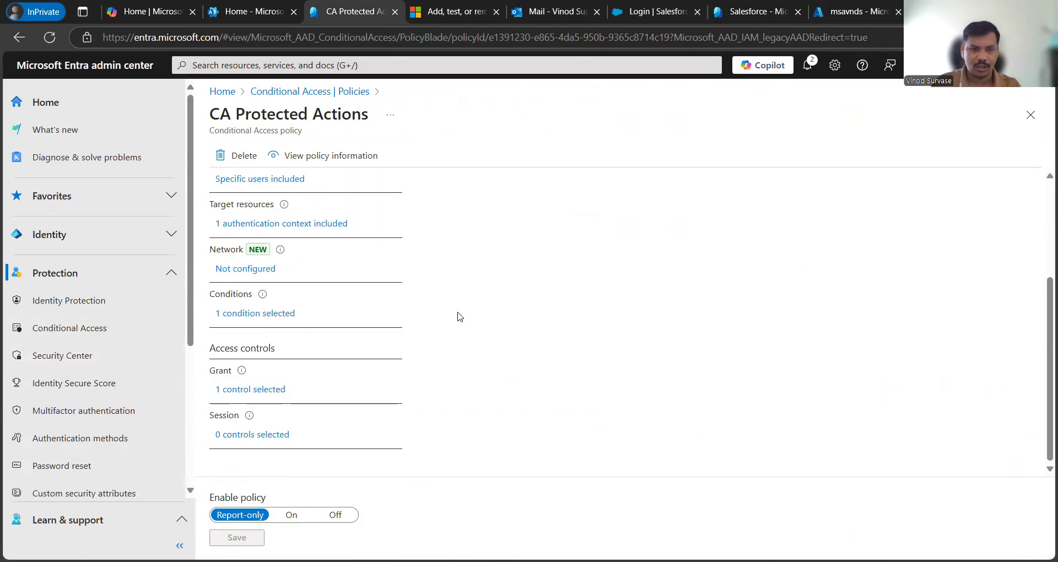
{"action": "scroll", "coordinate": [457, 308], "scroll_direction": "up", "scroll_amount": 3}
{"action": "left_click", "coordinate": [317, 92]}
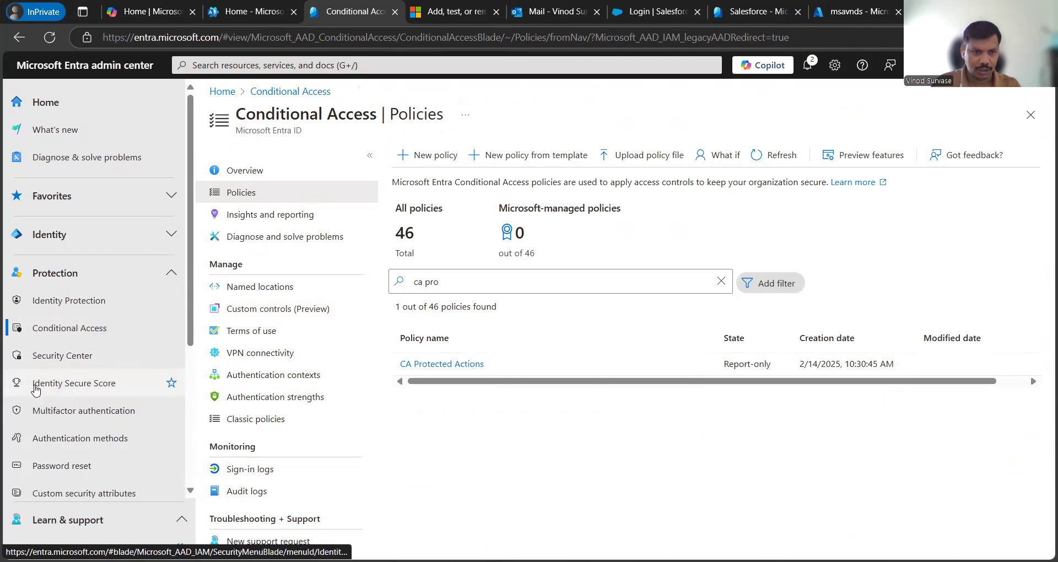
Expand the Identity group and its Roles & admins section in the admin center navigation.
{"action": "scroll", "coordinate": [113, 303], "scroll_direction": "down", "scroll_amount": 3}
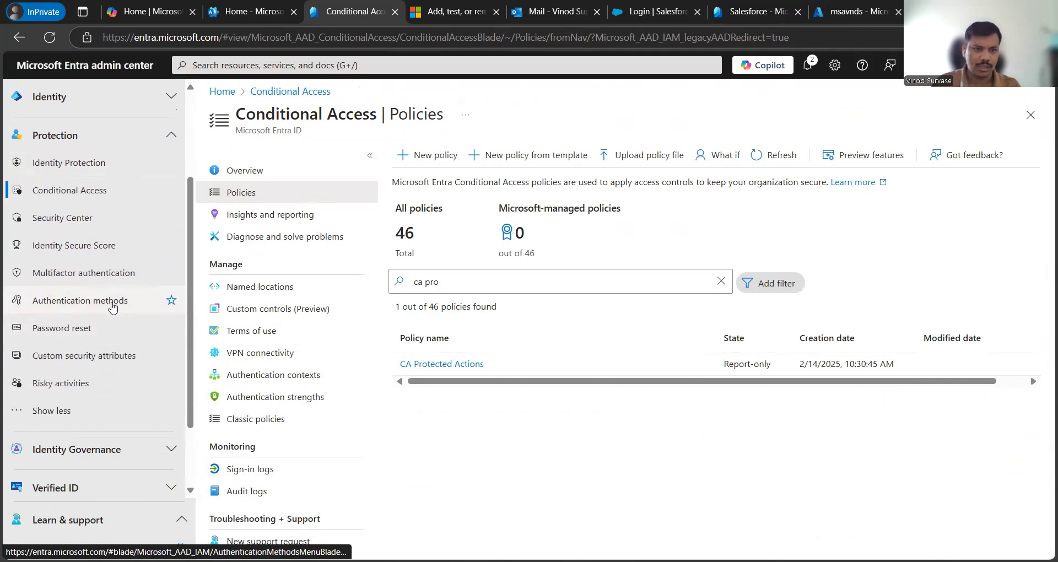
{"action": "scroll", "coordinate": [107, 264], "scroll_direction": "up", "scroll_amount": 3}
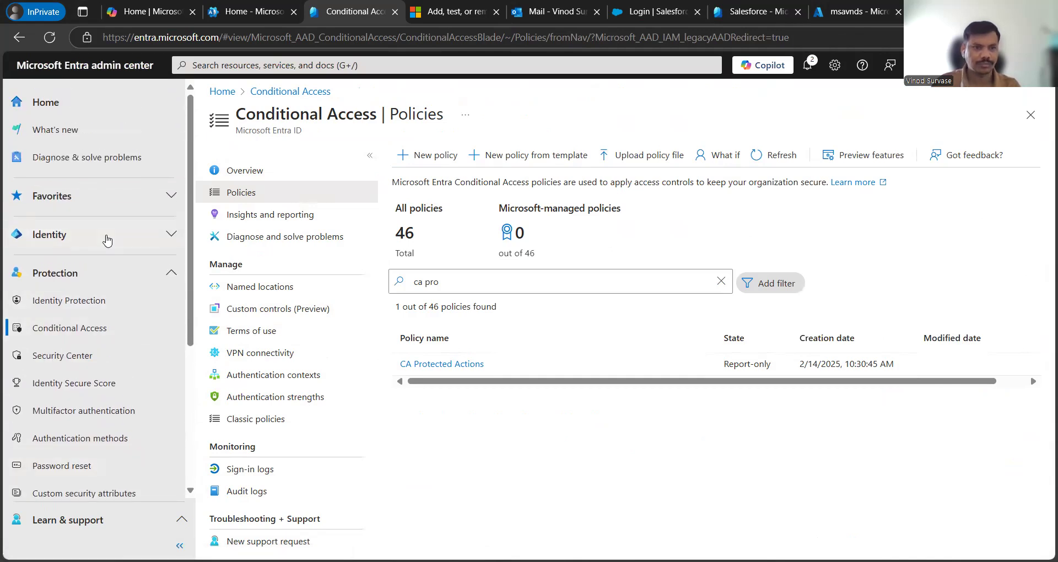
{"action": "left_click", "coordinate": [108, 239]}
{"action": "scroll", "coordinate": [93, 336], "scroll_direction": "down", "scroll_amount": 2}
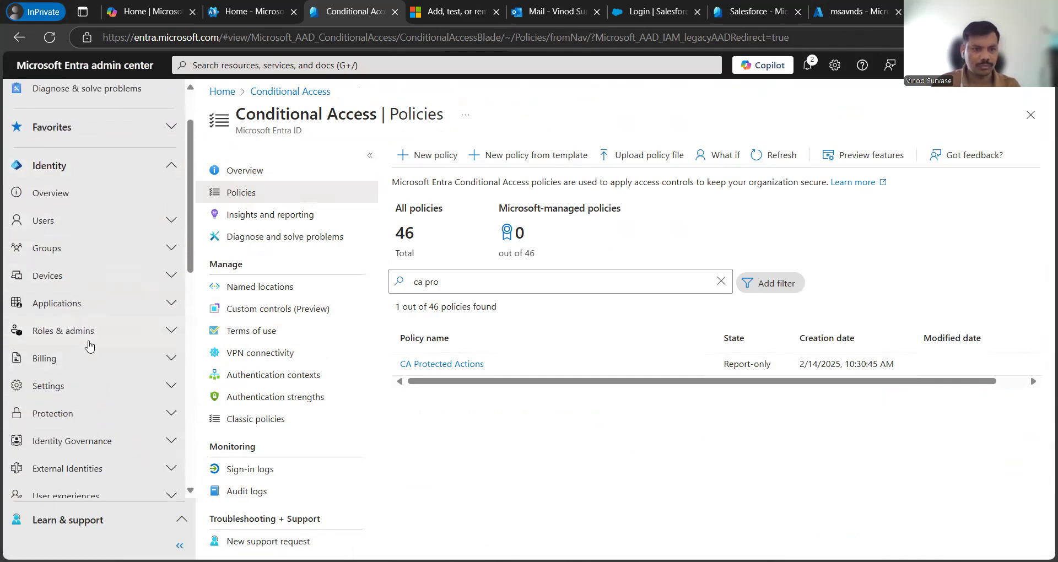
{"action": "left_click", "coordinate": [89, 342]}
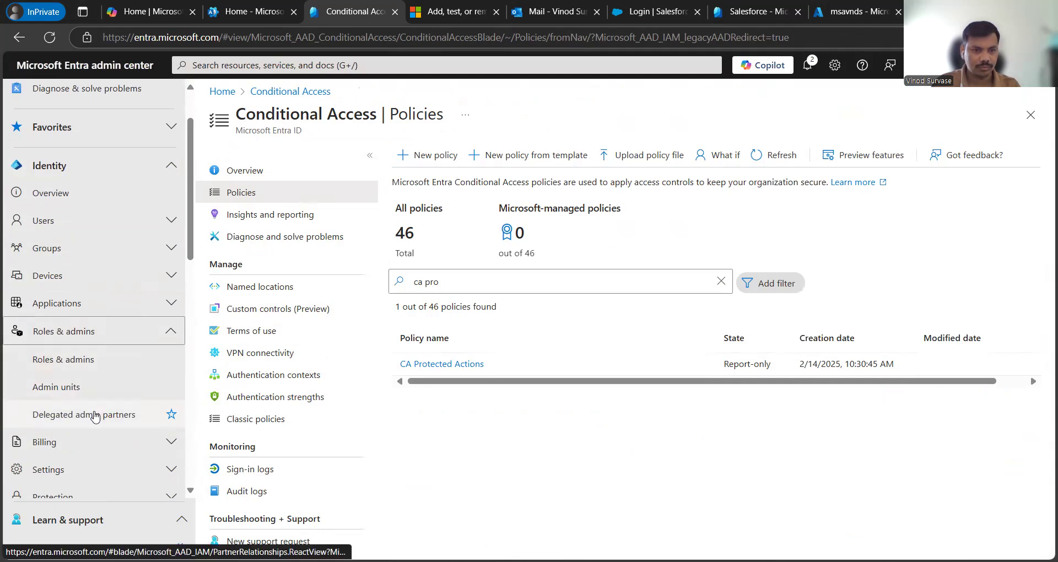
Enlarge the documentation's picture of the Protected actions page, and return to the Entra admin center.
{"action": "left_click", "coordinate": [450, 11]}
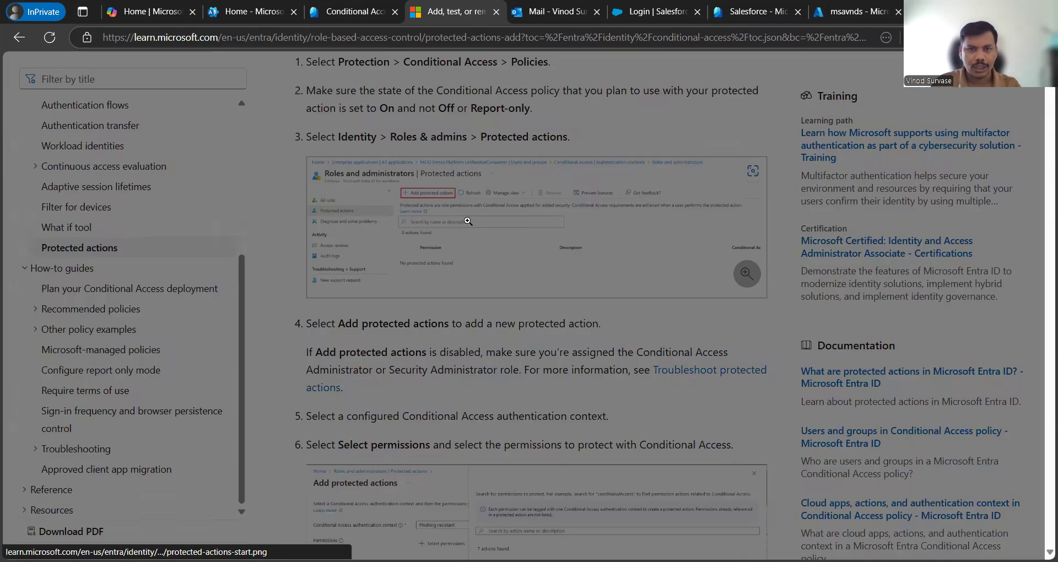
{"action": "left_click", "coordinate": [467, 219]}
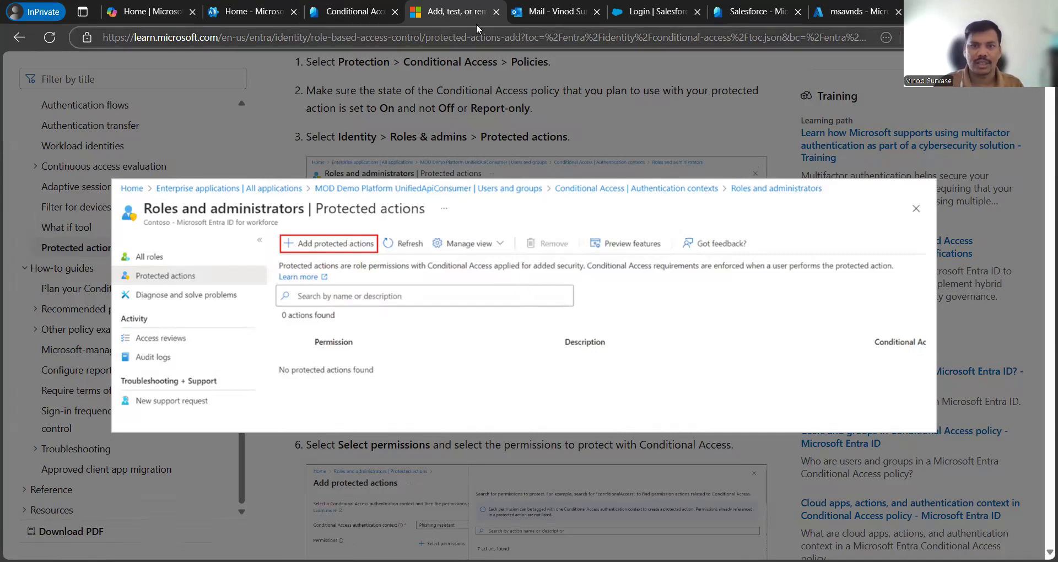
{"action": "left_click", "coordinate": [354, 12]}
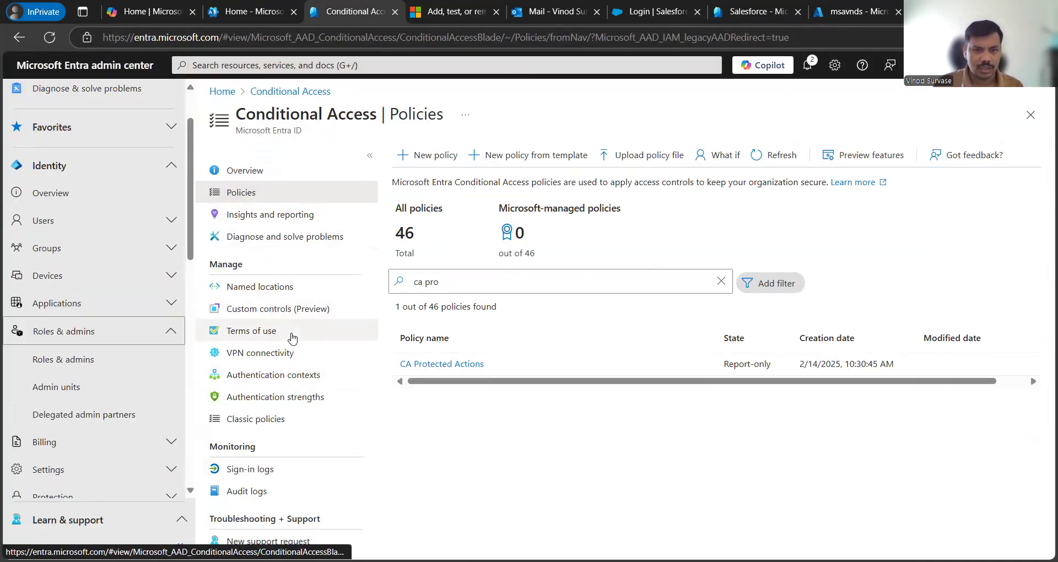
View the list of authentication contexts in Conditional Access and go to the Conditional Access overview.
{"action": "left_click", "coordinate": [291, 379]}
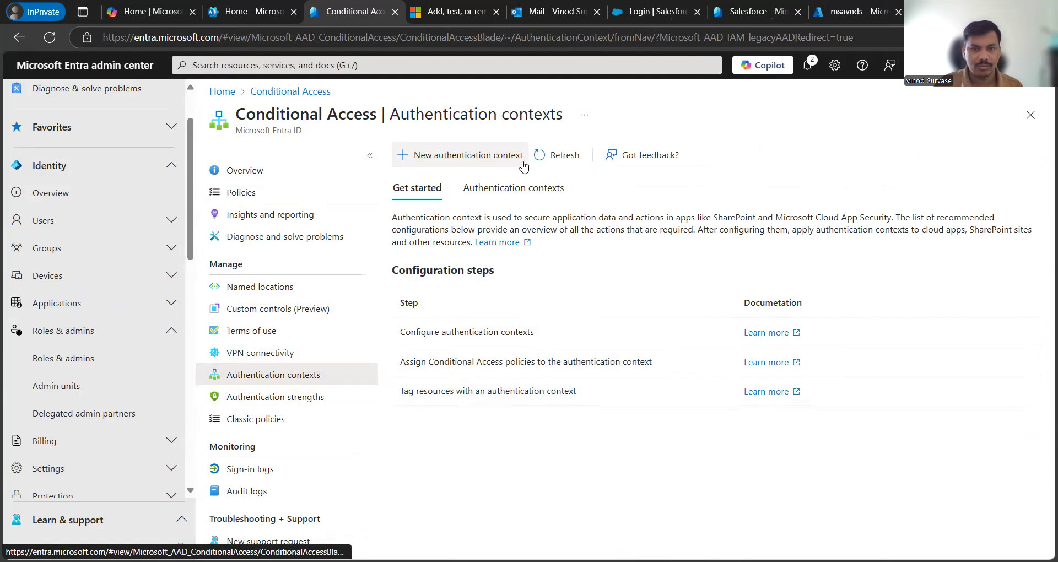
{"action": "left_click", "coordinate": [512, 188]}
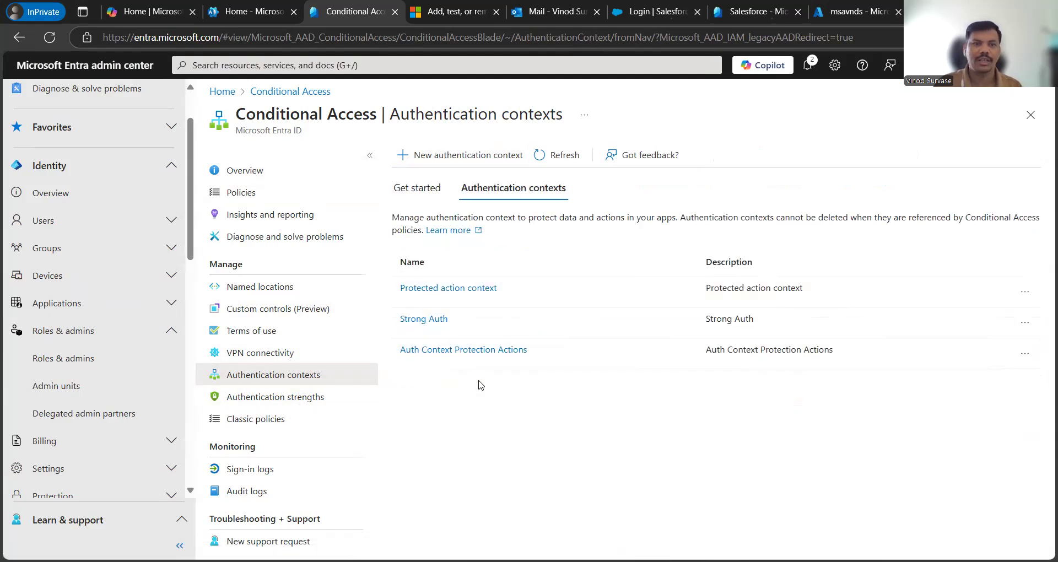
{"action": "left_click", "coordinate": [245, 170]}
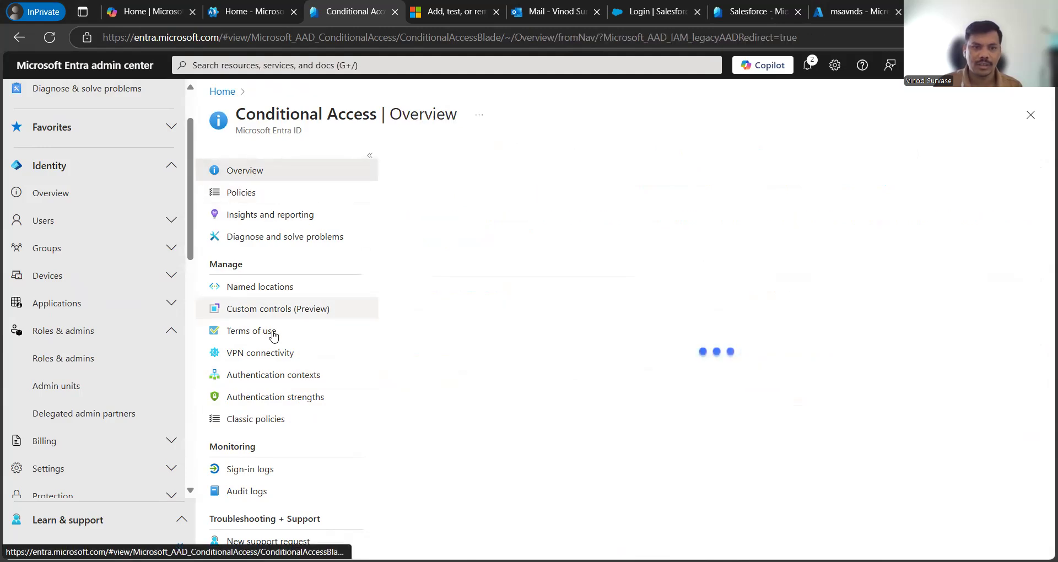
Open the Protected actions page under Roles & admins and examine the listed permissions, descriptions and assigned authentication contexts.
{"action": "left_click", "coordinate": [84, 357]}
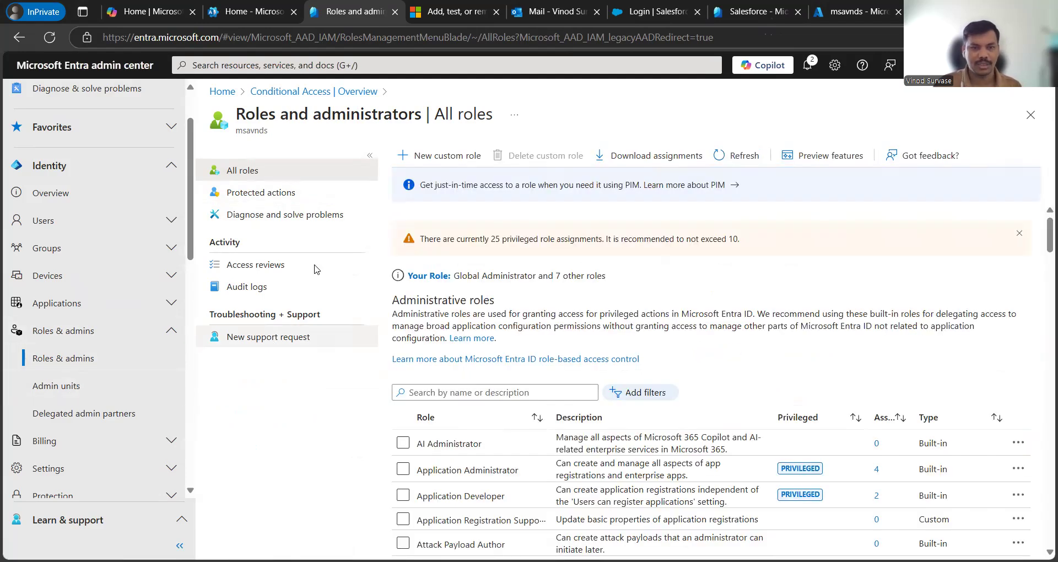
{"action": "left_click", "coordinate": [276, 194]}
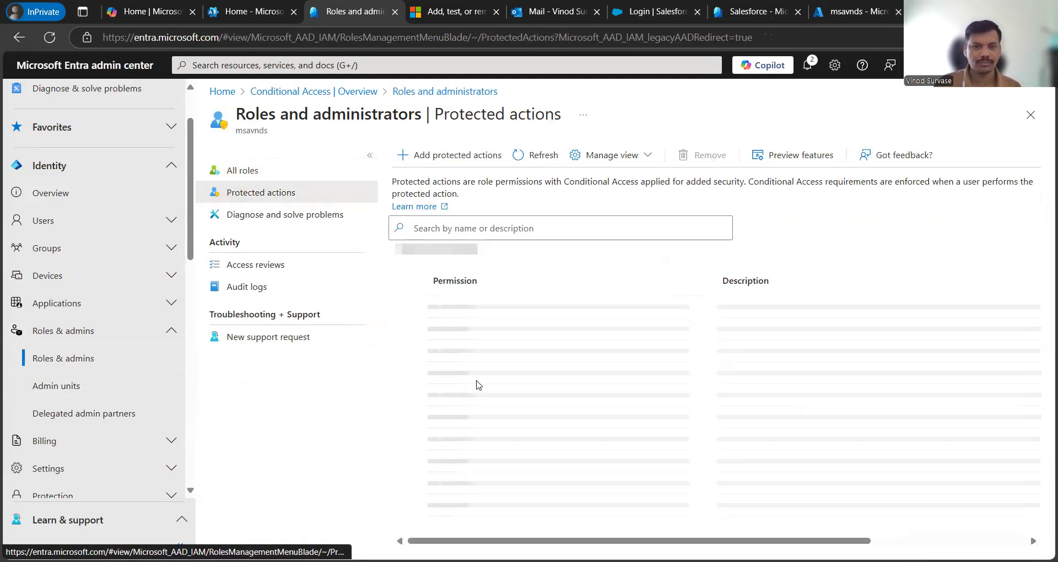
{"action": "scroll", "coordinate": [515, 414], "scroll_direction": "down", "scroll_amount": 3}
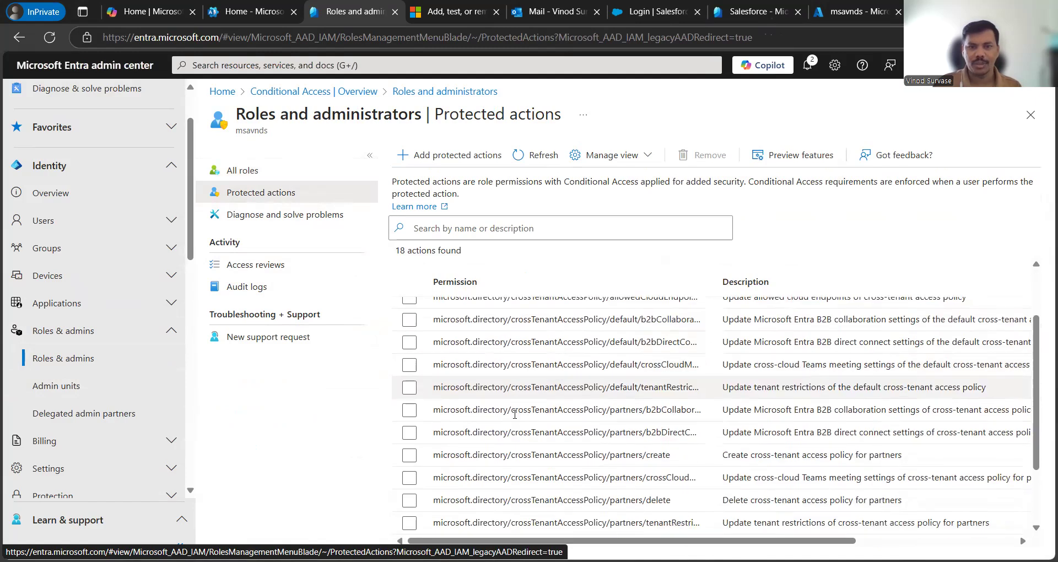
{"action": "scroll", "coordinate": [514, 414], "scroll_direction": "up", "scroll_amount": 2}
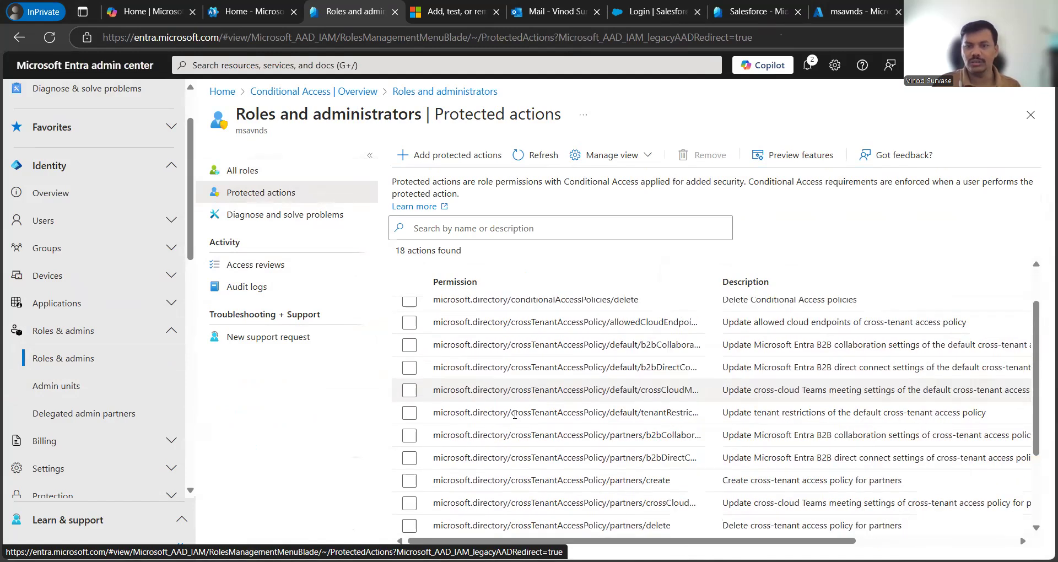
{"action": "scroll", "coordinate": [515, 414], "scroll_direction": "up", "scroll_amount": 1}
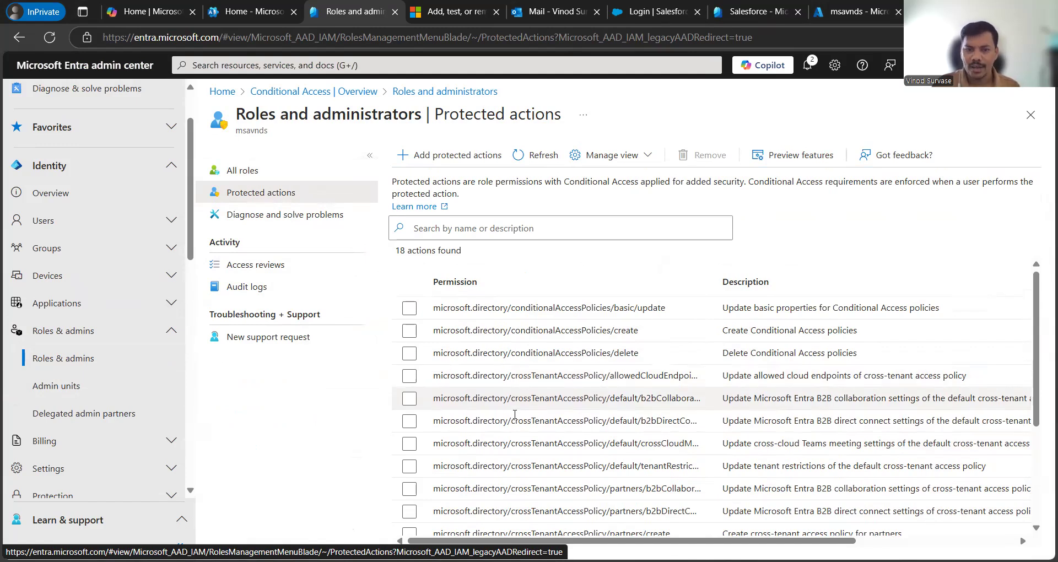
{"action": "scroll", "coordinate": [514, 414], "scroll_direction": "down", "scroll_amount": 1}
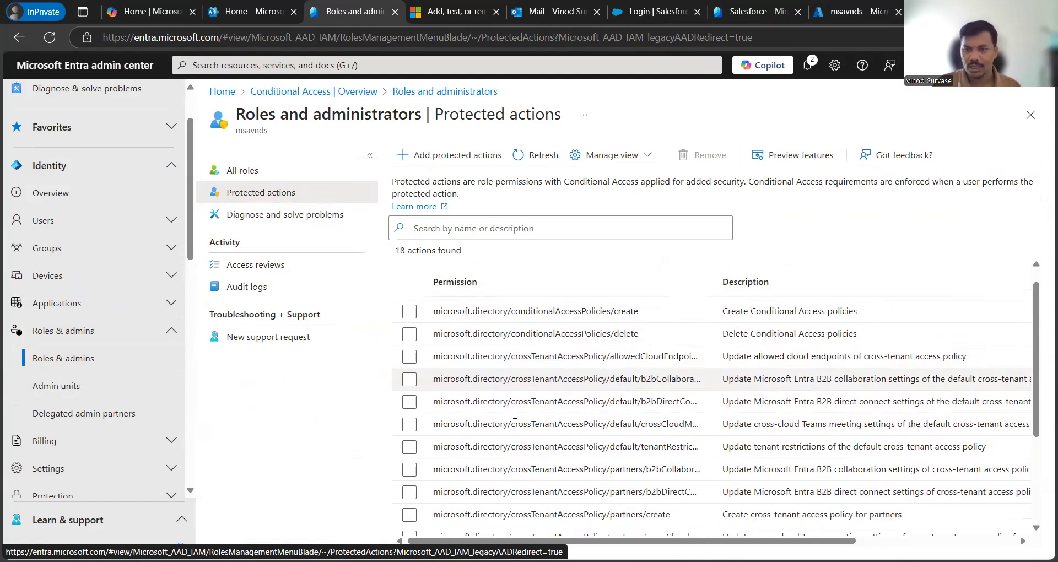
{"action": "scroll", "coordinate": [514, 414], "scroll_direction": "down", "scroll_amount": 3}
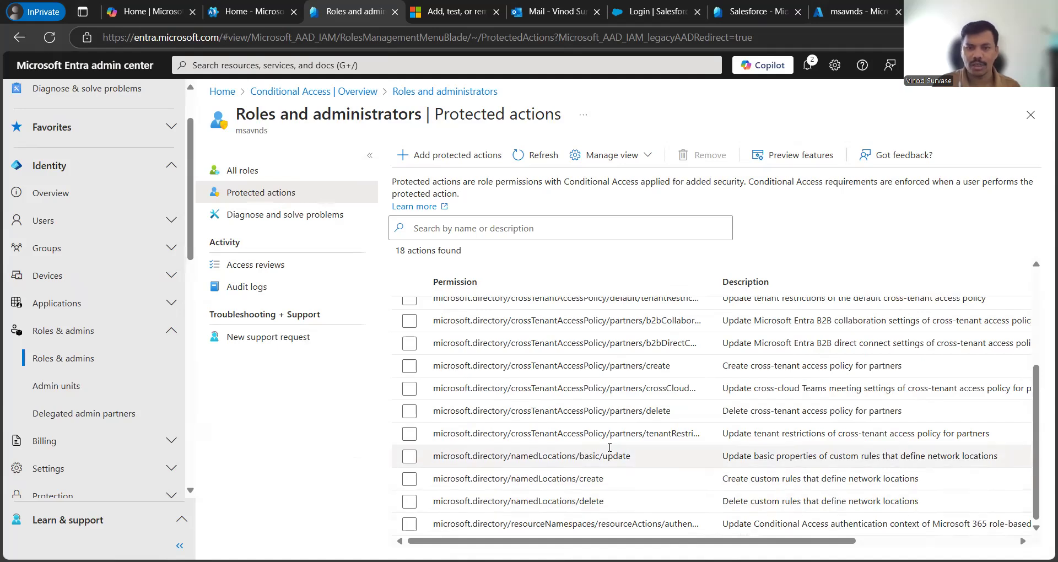
{"action": "scroll", "coordinate": [604, 449], "scroll_direction": "up", "scroll_amount": 4}
{"action": "scroll", "coordinate": [604, 449], "scroll_direction": "right", "scroll_amount": 4}
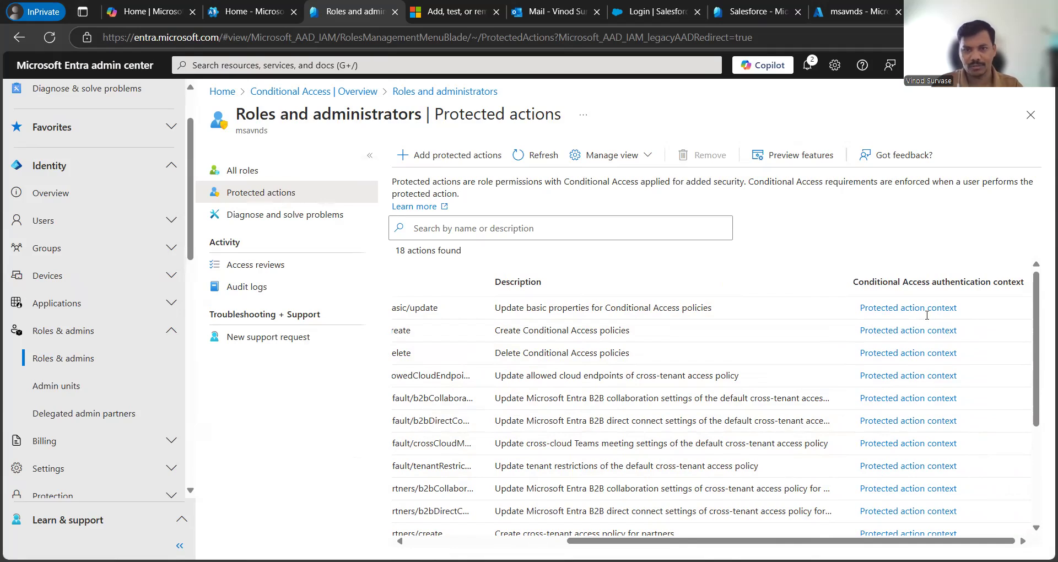
{"action": "scroll", "coordinate": [926, 315], "scroll_direction": "left", "scroll_amount": 4}
Start adding protected actions with Auth Context Protection Actions as the Conditional Access authentication context.
{"action": "left_click", "coordinate": [417, 157]}
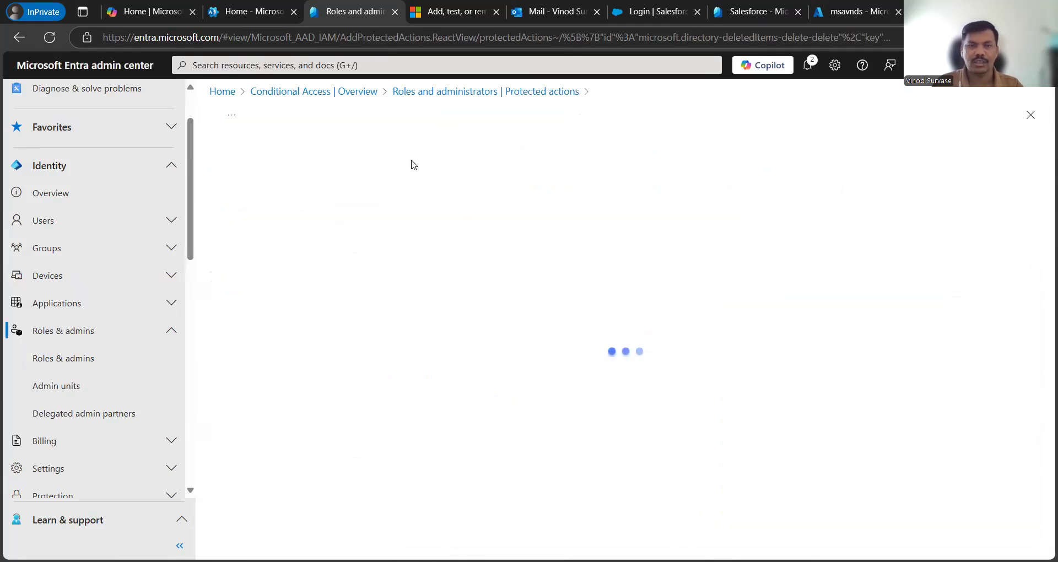
{"action": "left_click", "coordinate": [478, 202]}
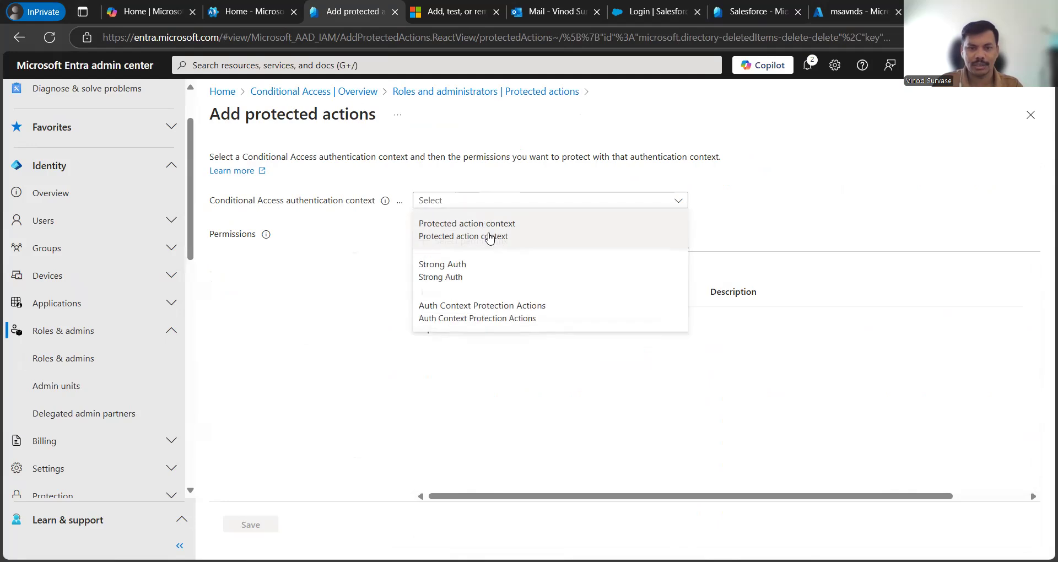
{"action": "left_click", "coordinate": [498, 316]}
Add the microsoft.directory/deletedItems/delete permission to the new protected action and check its description.
{"action": "left_click", "coordinate": [466, 248]}
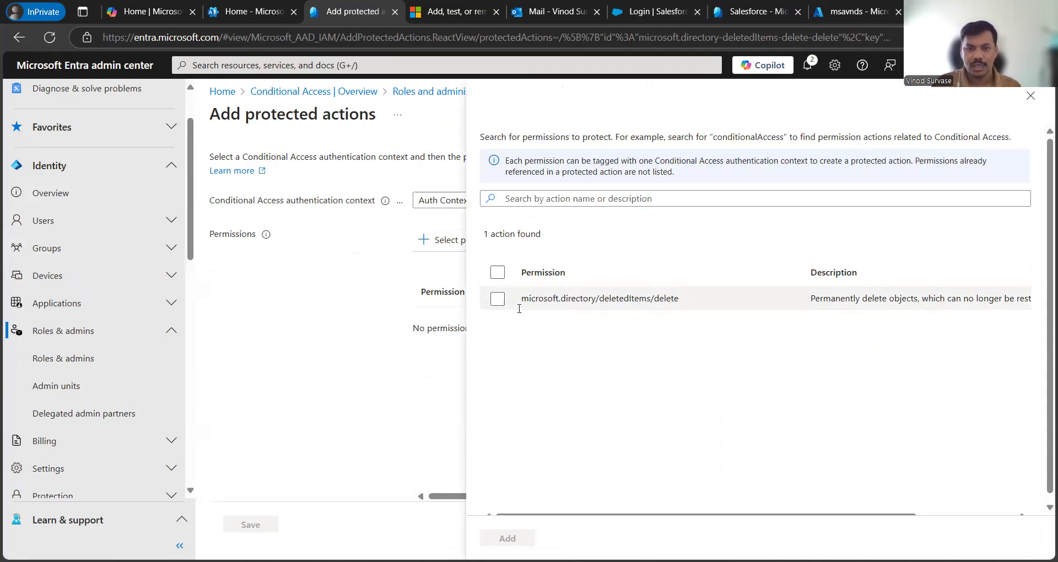
{"action": "left_click", "coordinate": [502, 303]}
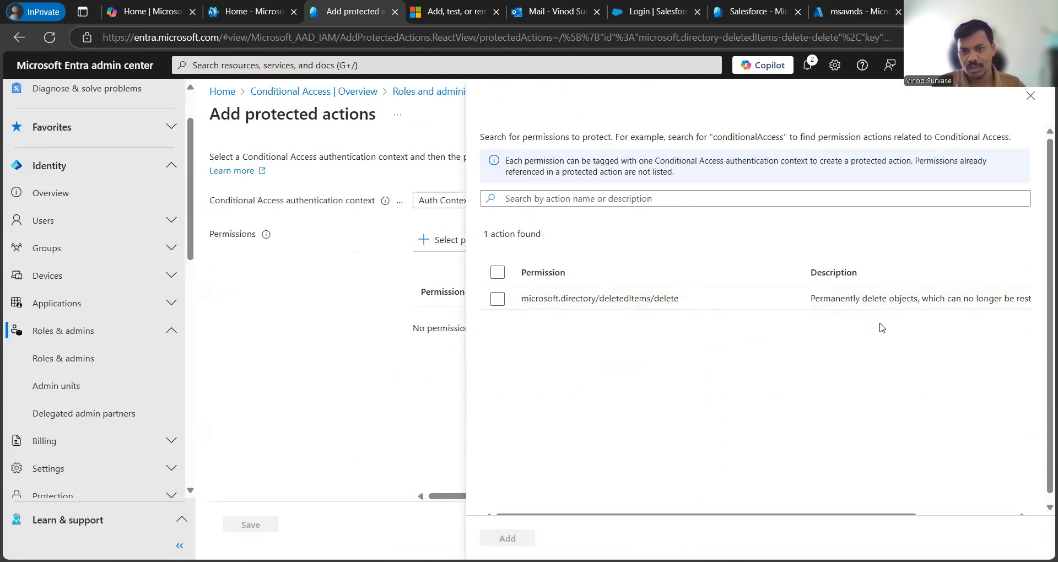
{"action": "scroll", "coordinate": [873, 334], "scroll_direction": "right", "scroll_amount": 2}
{"action": "scroll", "coordinate": [874, 333], "scroll_direction": "right", "scroll_amount": 2}
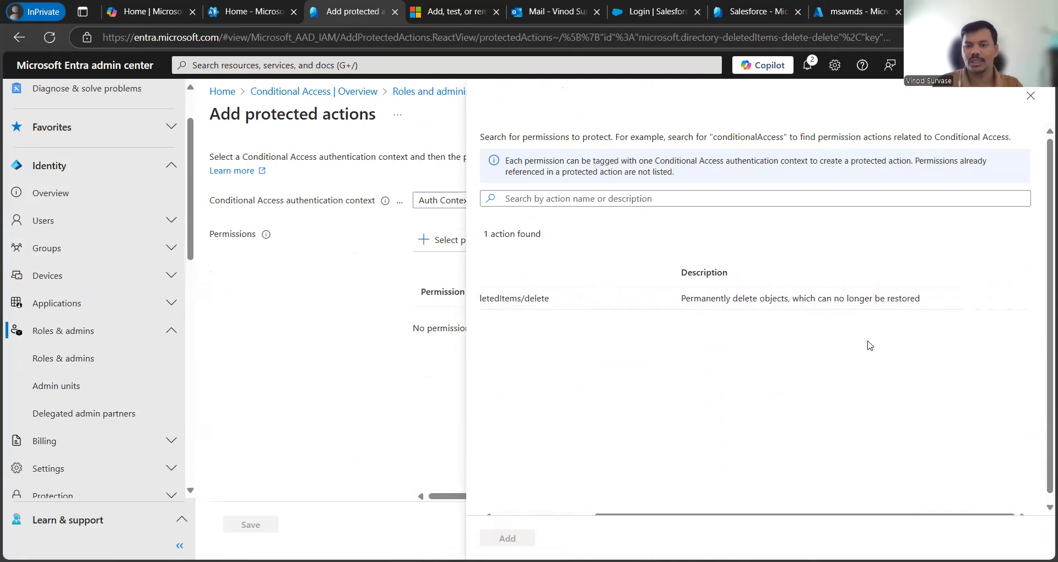
{"action": "scroll", "coordinate": [832, 342], "scroll_direction": "left", "scroll_amount": 4}
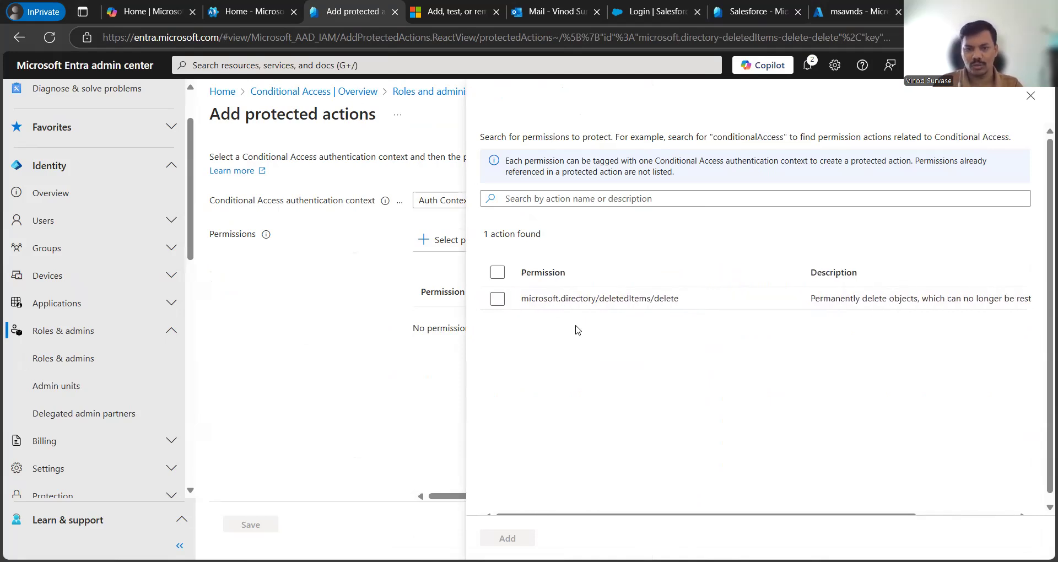
{"action": "left_click", "coordinate": [497, 299]}
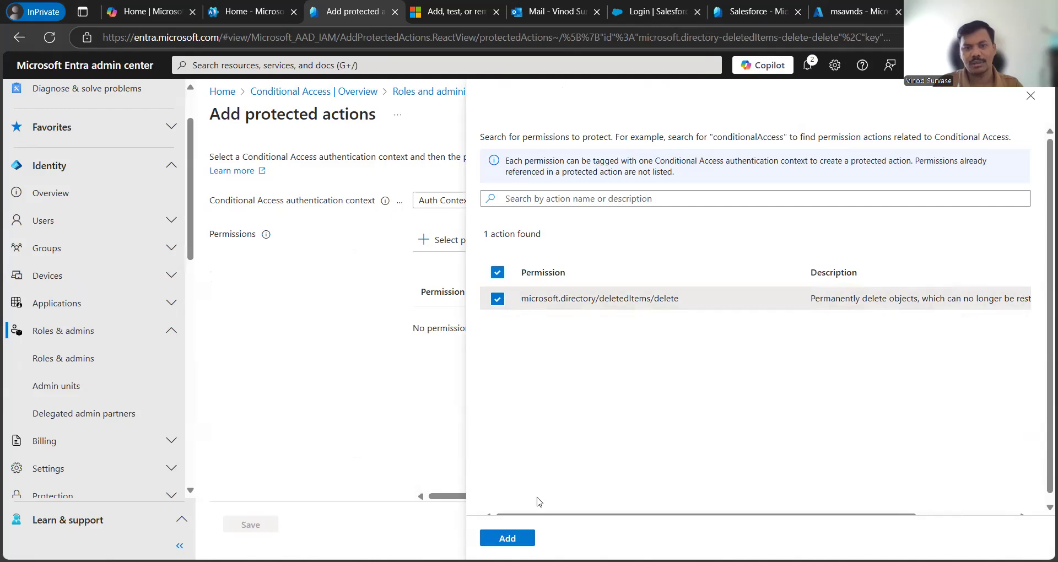
{"action": "left_click", "coordinate": [522, 539]}
{"action": "scroll", "coordinate": [528, 454], "scroll_direction": "right", "scroll_amount": 3}
{"action": "scroll", "coordinate": [527, 454], "scroll_direction": "left", "scroll_amount": 3}
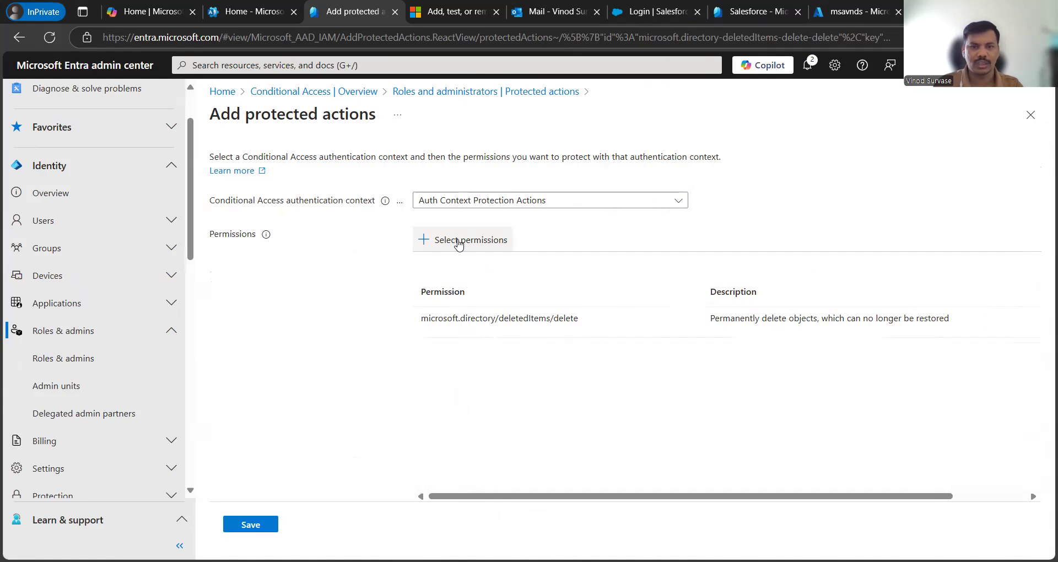
Check which permissions can still be selected for the new protected action, and return to the Protected actions page without saving.
{"action": "left_click", "coordinate": [459, 244]}
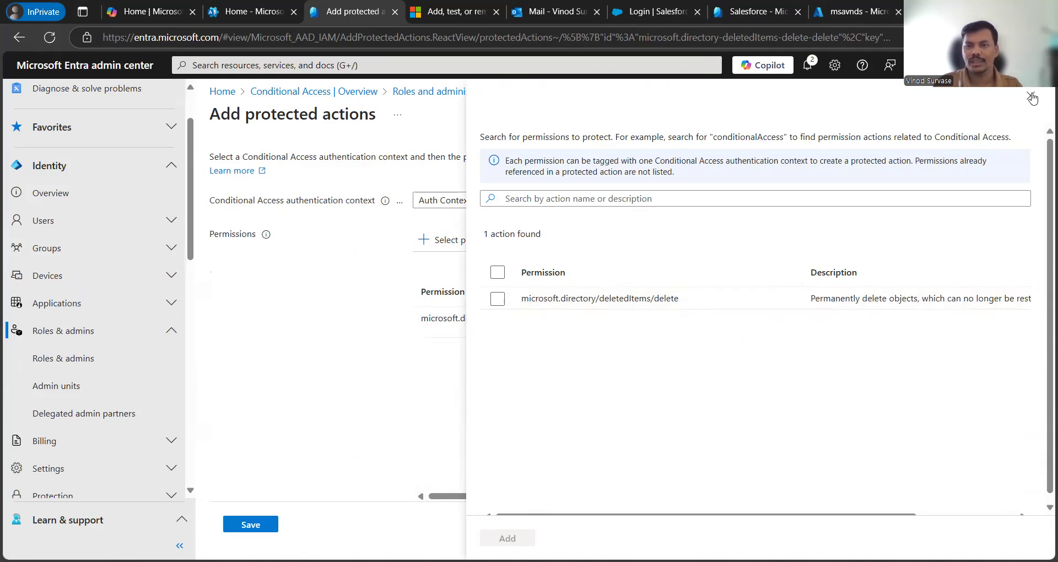
{"action": "left_click", "coordinate": [392, 394]}
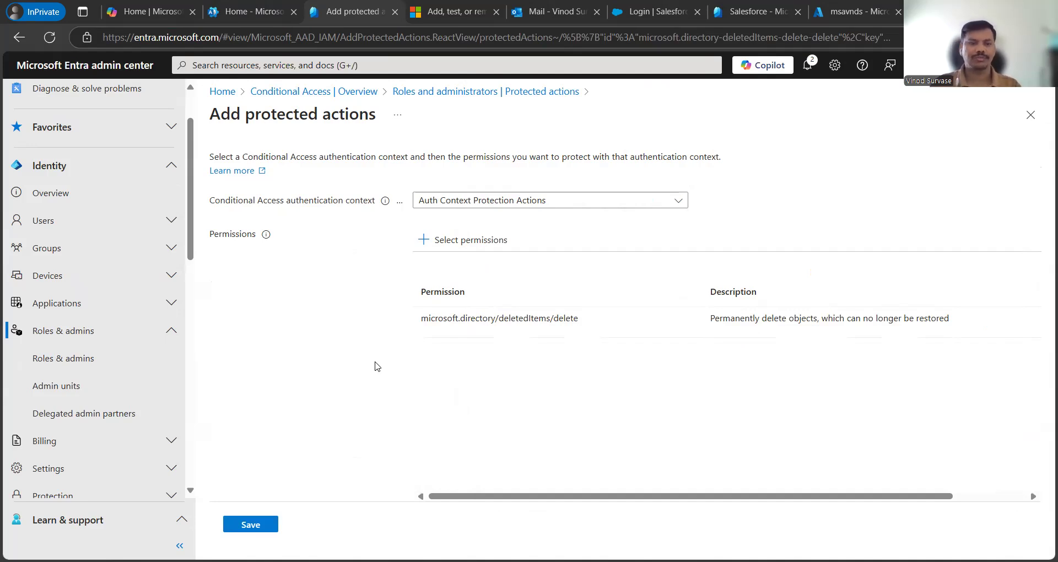
{"action": "left_click", "coordinate": [523, 90]}
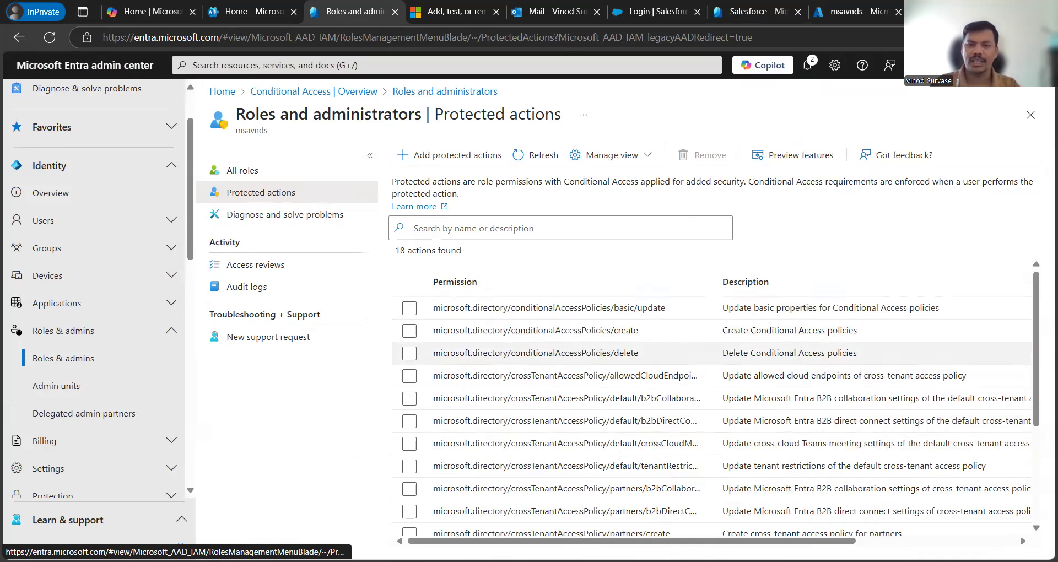
Try changing the authentication context of microsoft.directory/conditionalAccessPolicies/basic/update to Auth Context Protection Actions, and cancel the edit.
{"action": "scroll", "coordinate": [622, 453], "scroll_direction": "right", "scroll_amount": 5}
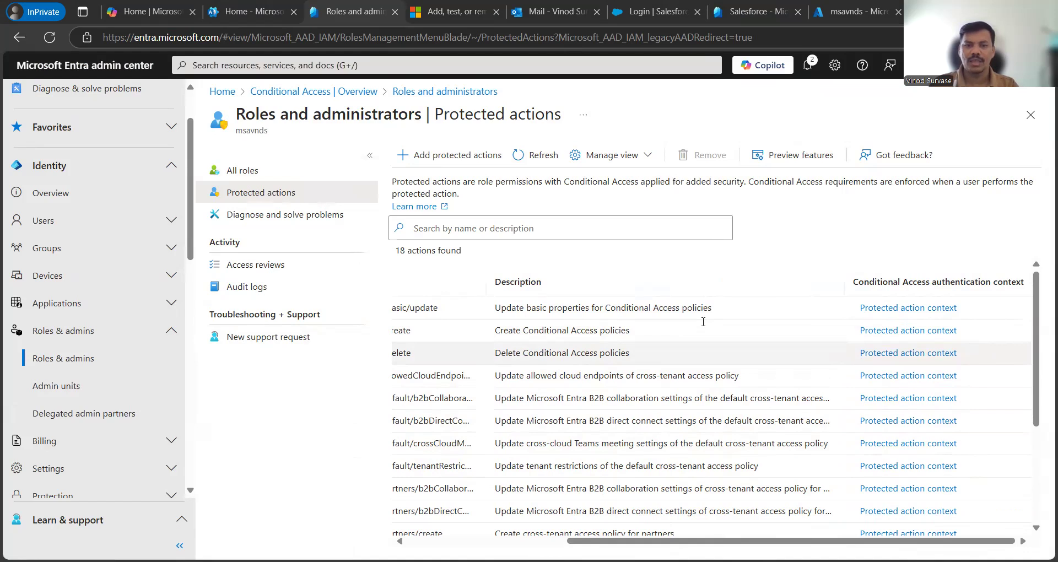
{"action": "scroll", "coordinate": [703, 322], "scroll_direction": "left", "scroll_amount": 5}
{"action": "scroll", "coordinate": [703, 321], "scroll_direction": "right", "scroll_amount": 5}
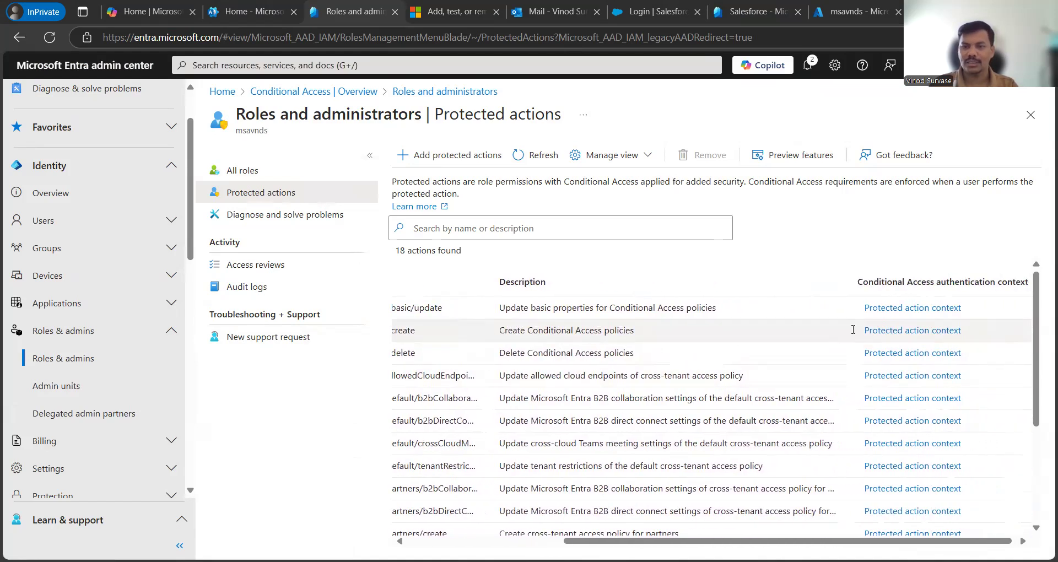
{"action": "left_click", "coordinate": [883, 311]}
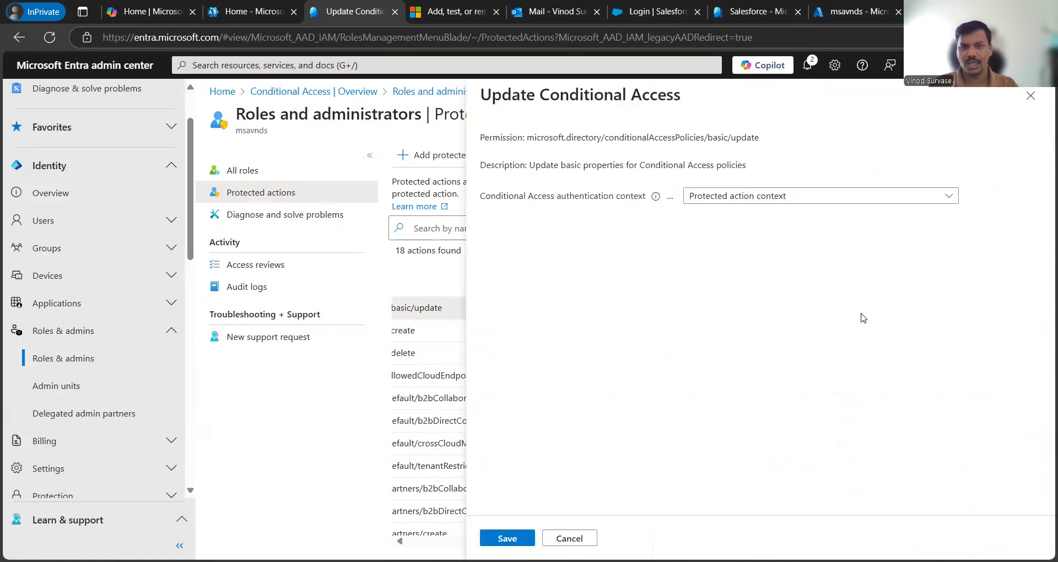
{"action": "left_click", "coordinate": [820, 198]}
{"action": "left_click", "coordinate": [814, 307]}
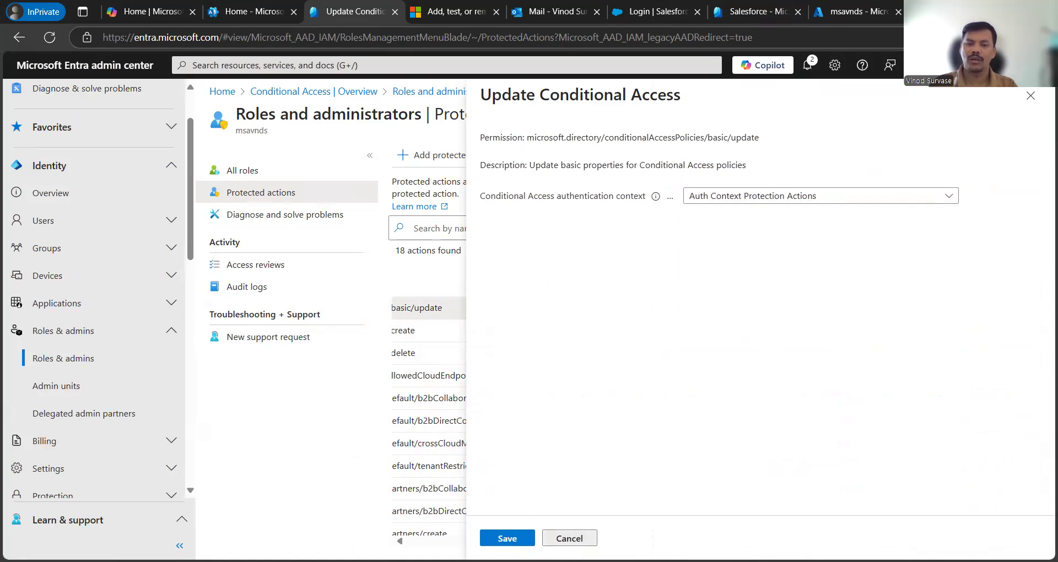
{"action": "left_click", "coordinate": [569, 538]}
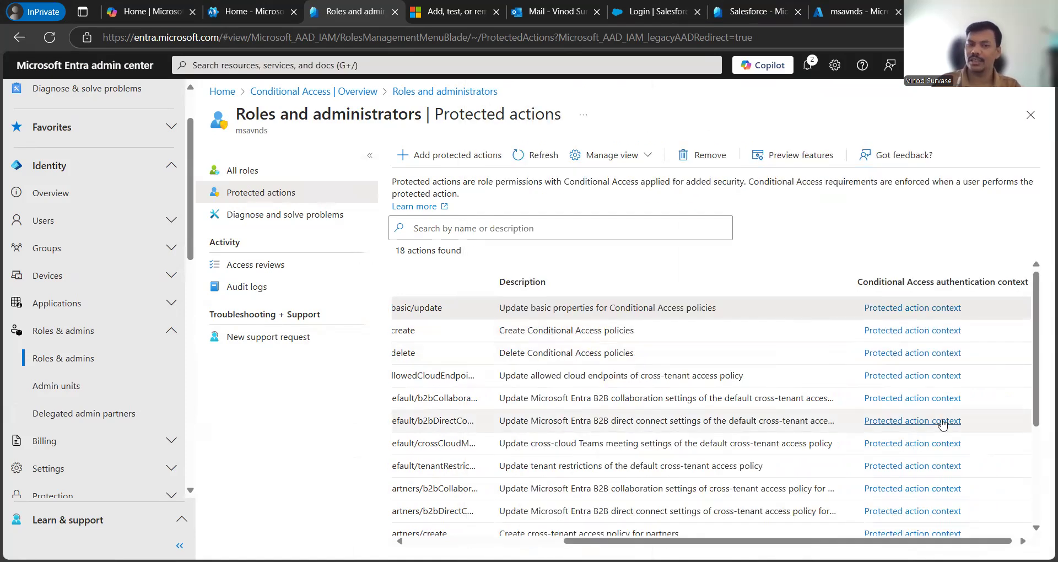
Examine the remaining protected actions with their descriptions and authentication contexts, and deselect the conditionalAccessPolicies/basic/update permission.
{"action": "scroll", "coordinate": [946, 436], "scroll_direction": "down", "scroll_amount": 2}
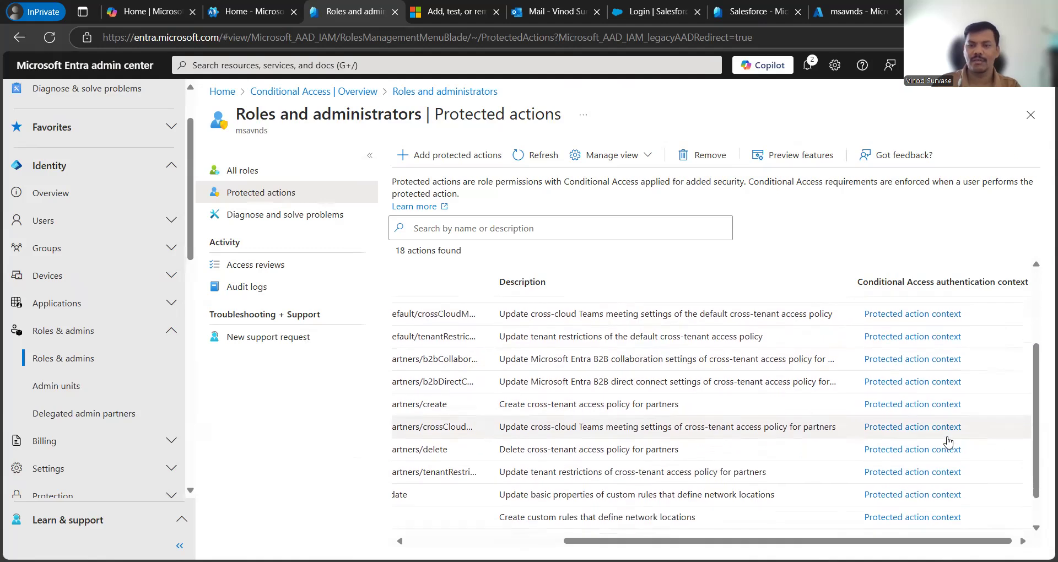
{"action": "scroll", "coordinate": [947, 438], "scroll_direction": "down", "scroll_amount": 1}
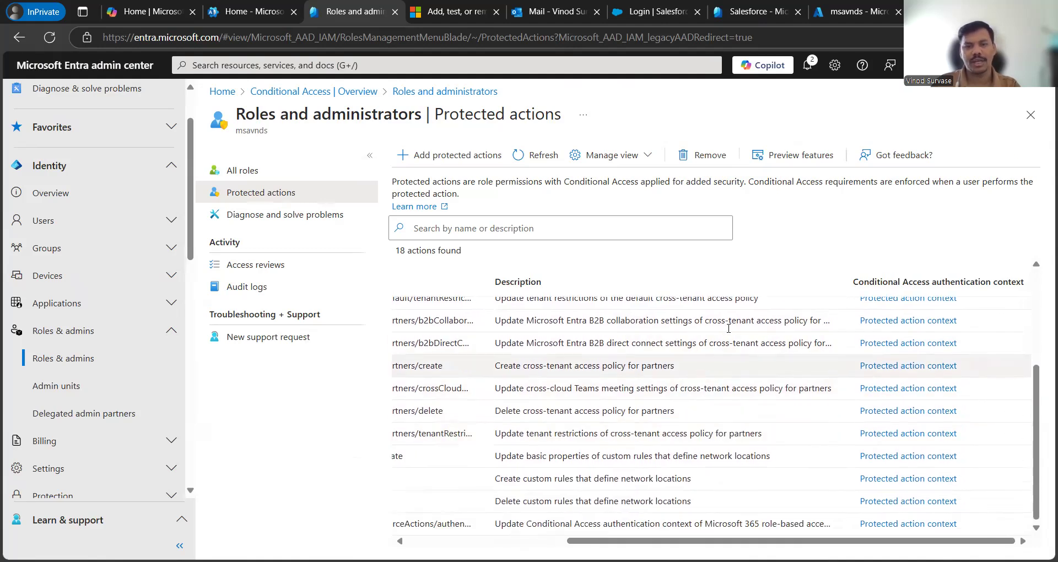
{"action": "scroll", "coordinate": [728, 328], "scroll_direction": "left", "scroll_amount": 5}
{"action": "scroll", "coordinate": [728, 329], "scroll_direction": "up", "scroll_amount": 1}
{"action": "scroll", "coordinate": [728, 329], "scroll_direction": "up", "scroll_amount": 3}
{"action": "left_click", "coordinate": [409, 307]}
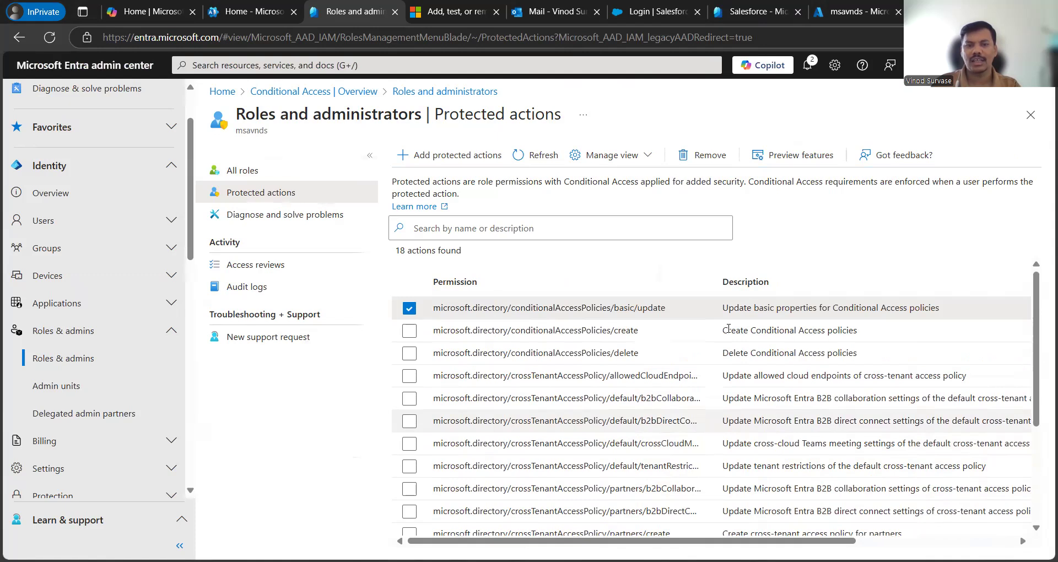
{"action": "scroll", "coordinate": [551, 429], "scroll_direction": "down", "scroll_amount": 4}
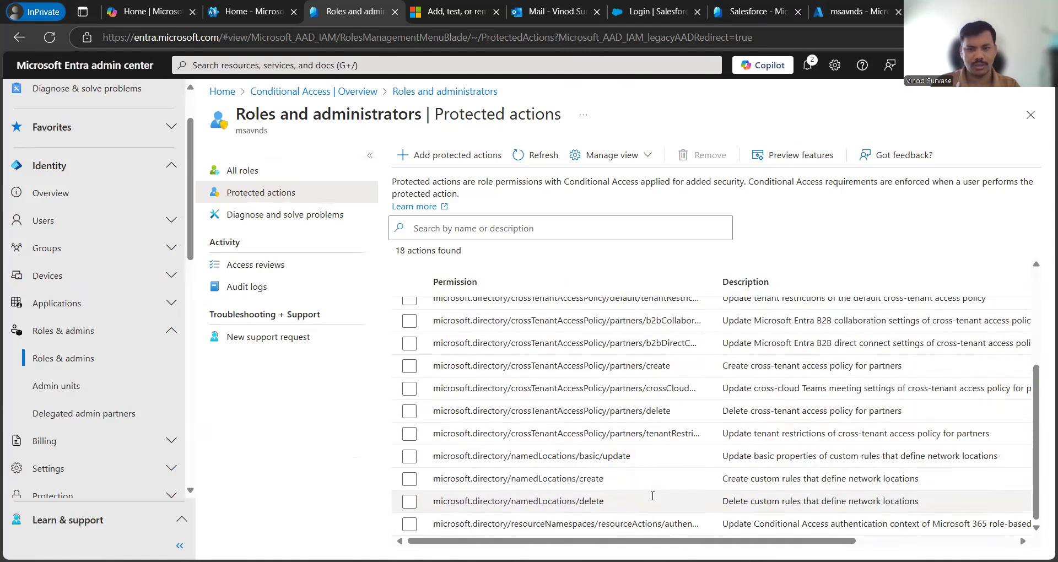
{"action": "scroll", "coordinate": [652, 495], "scroll_direction": "right", "scroll_amount": 5}
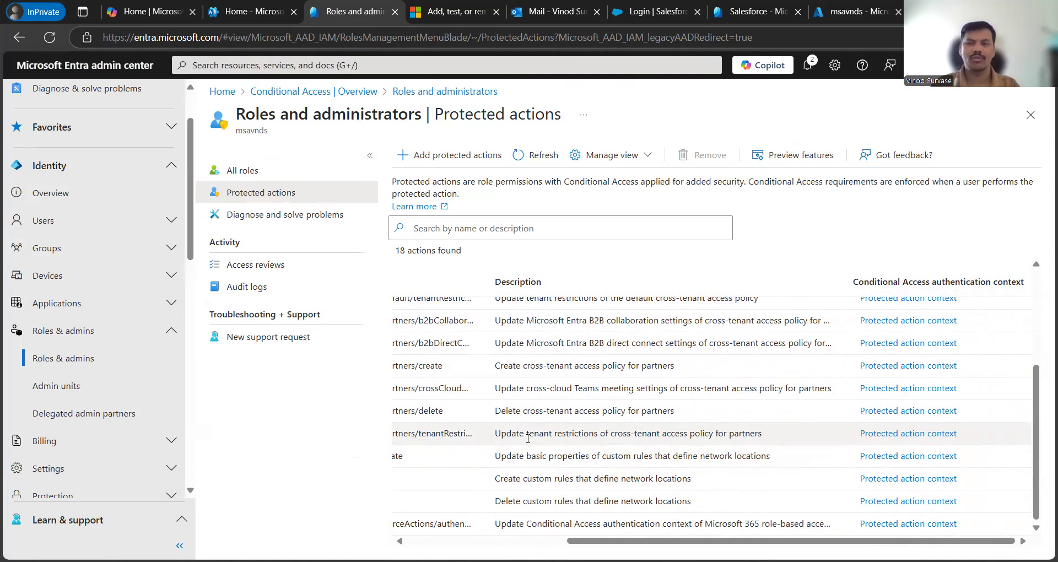
{"action": "scroll", "coordinate": [528, 438], "scroll_direction": "left", "scroll_amount": 5}
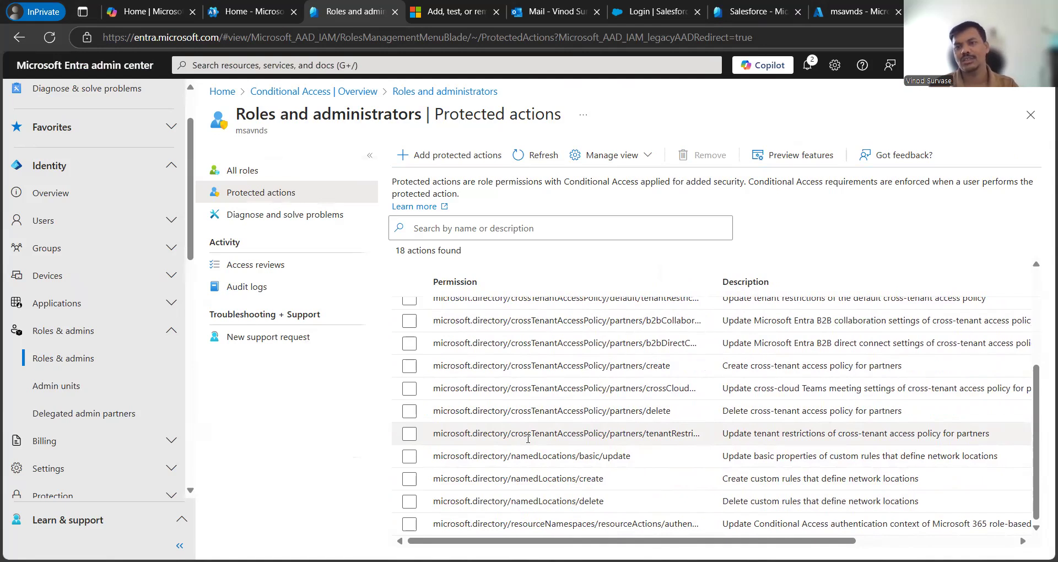
{"action": "scroll", "coordinate": [527, 438], "scroll_direction": "up", "scroll_amount": 3}
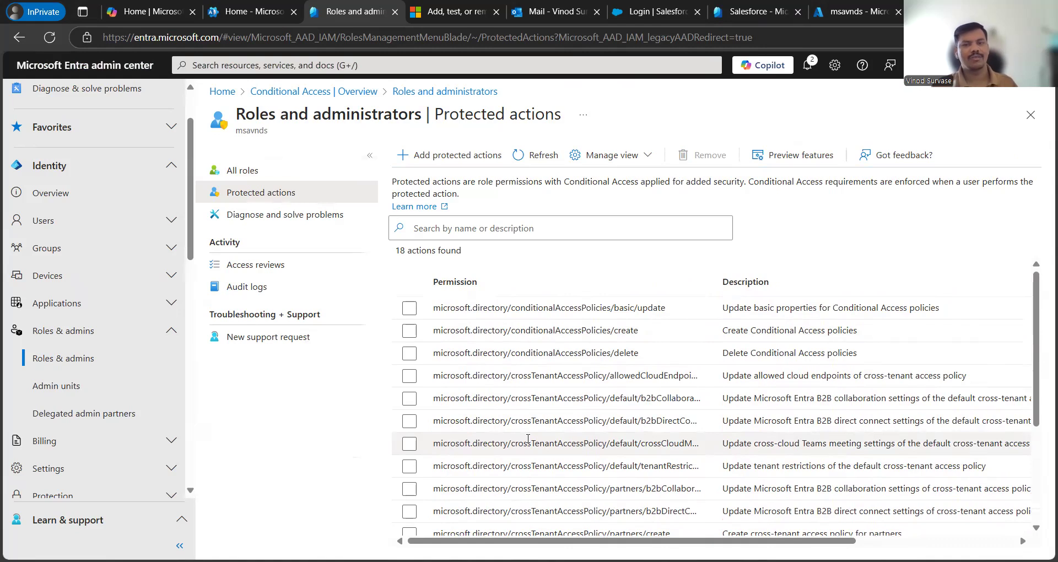